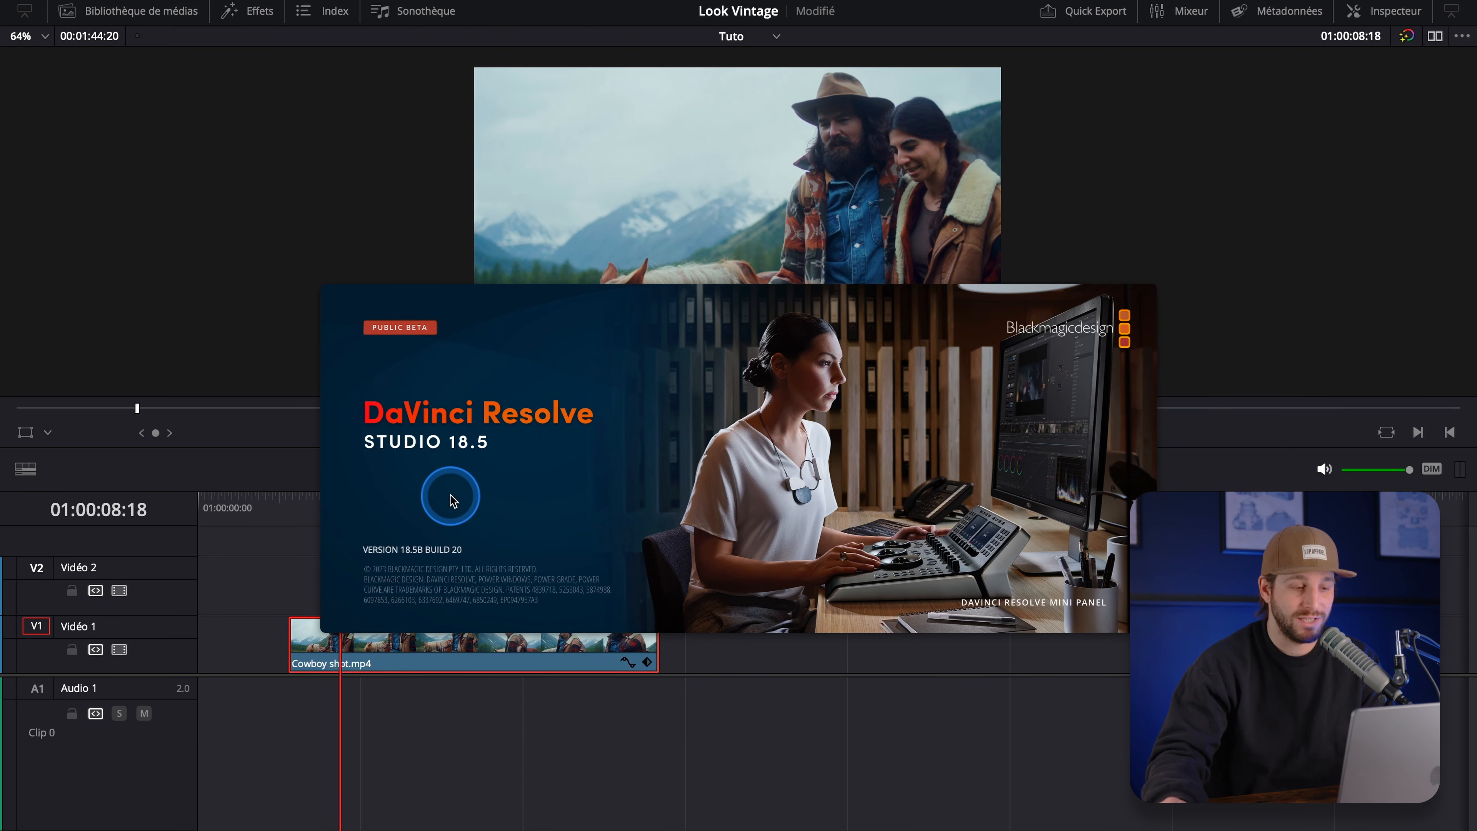
Close the splash screen and play the Cowboy shot.mp4 clip in the timeline
left_click(353, 364)
left_click(305, 527)
key("space")
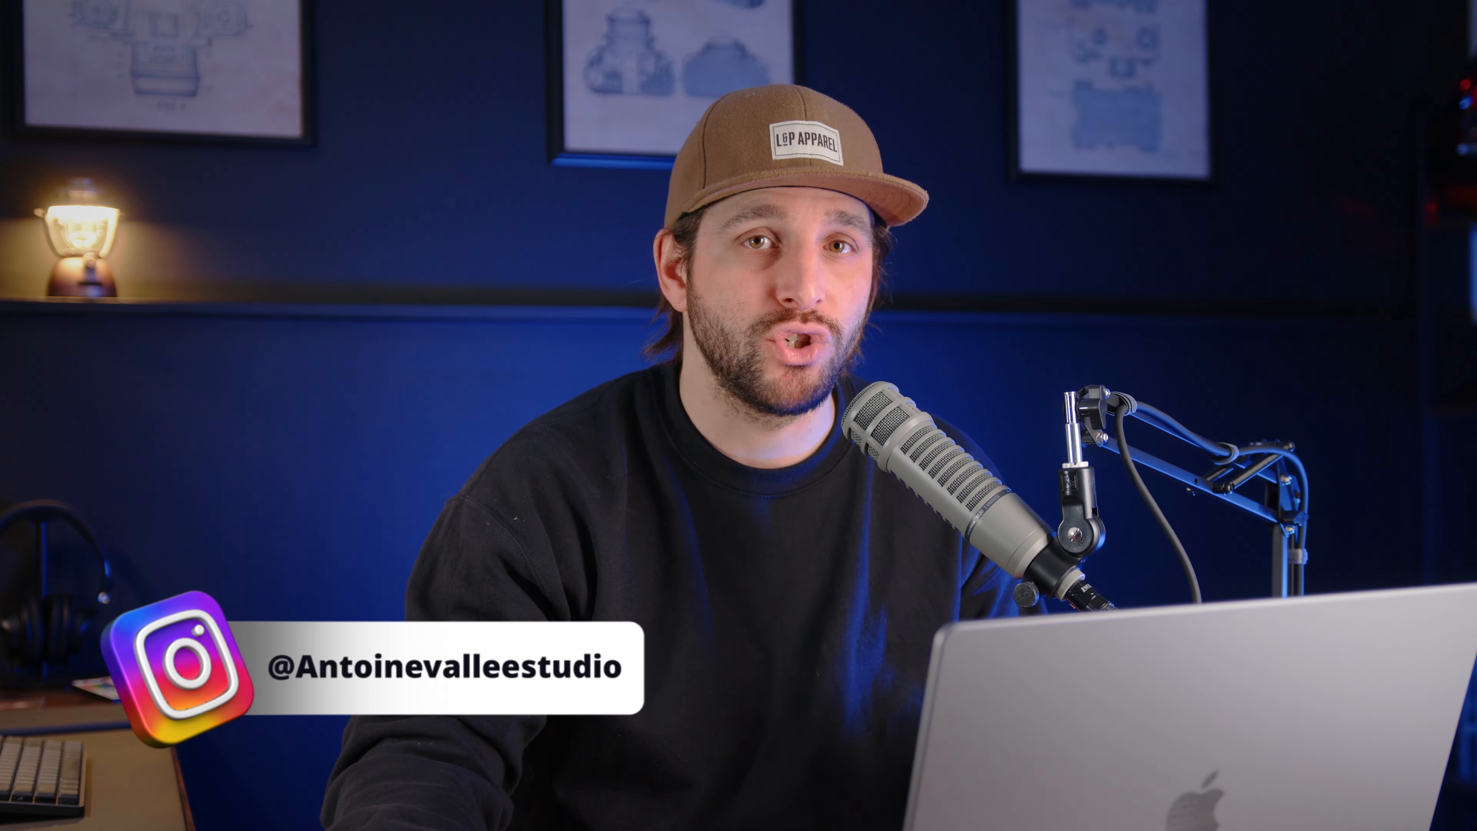
Preview the MotionVFX m16mm presets on the cowboy clip and close the effects library
left_click(61, 224)
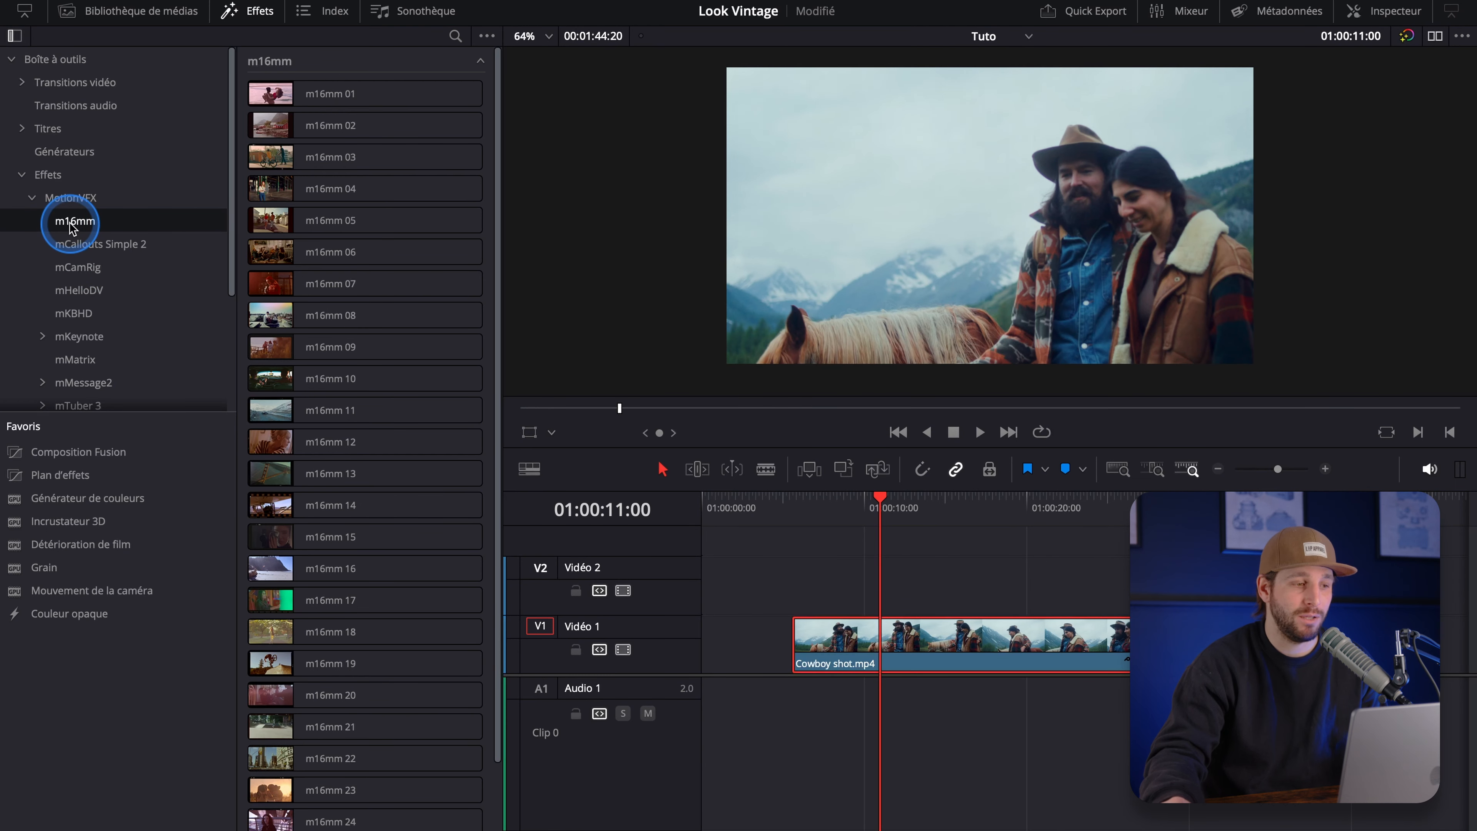
left_click(323, 410)
left_click(364, 442)
left_click(281, 473)
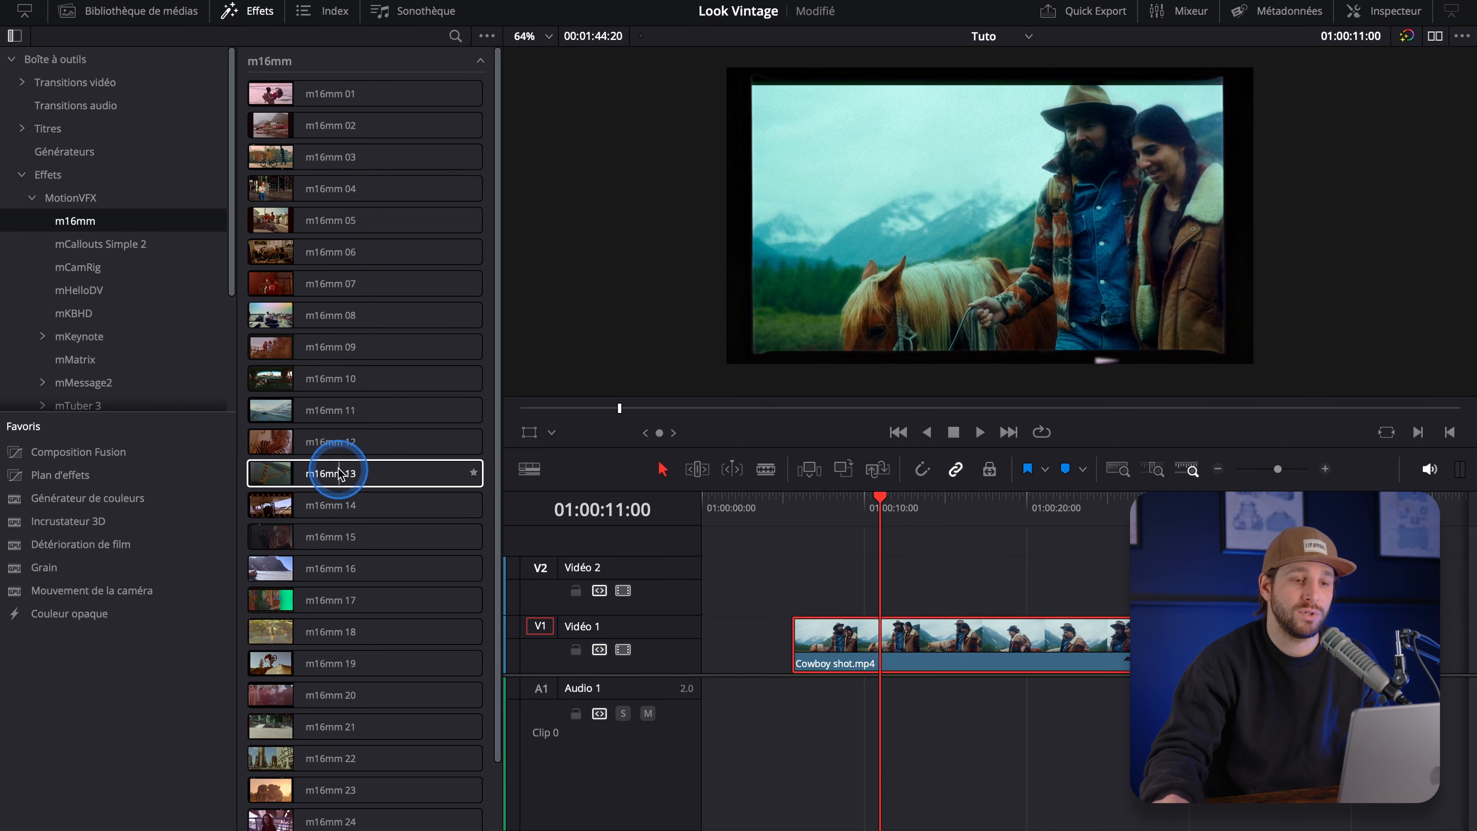
left_click(240, 53)
left_click(259, 10)
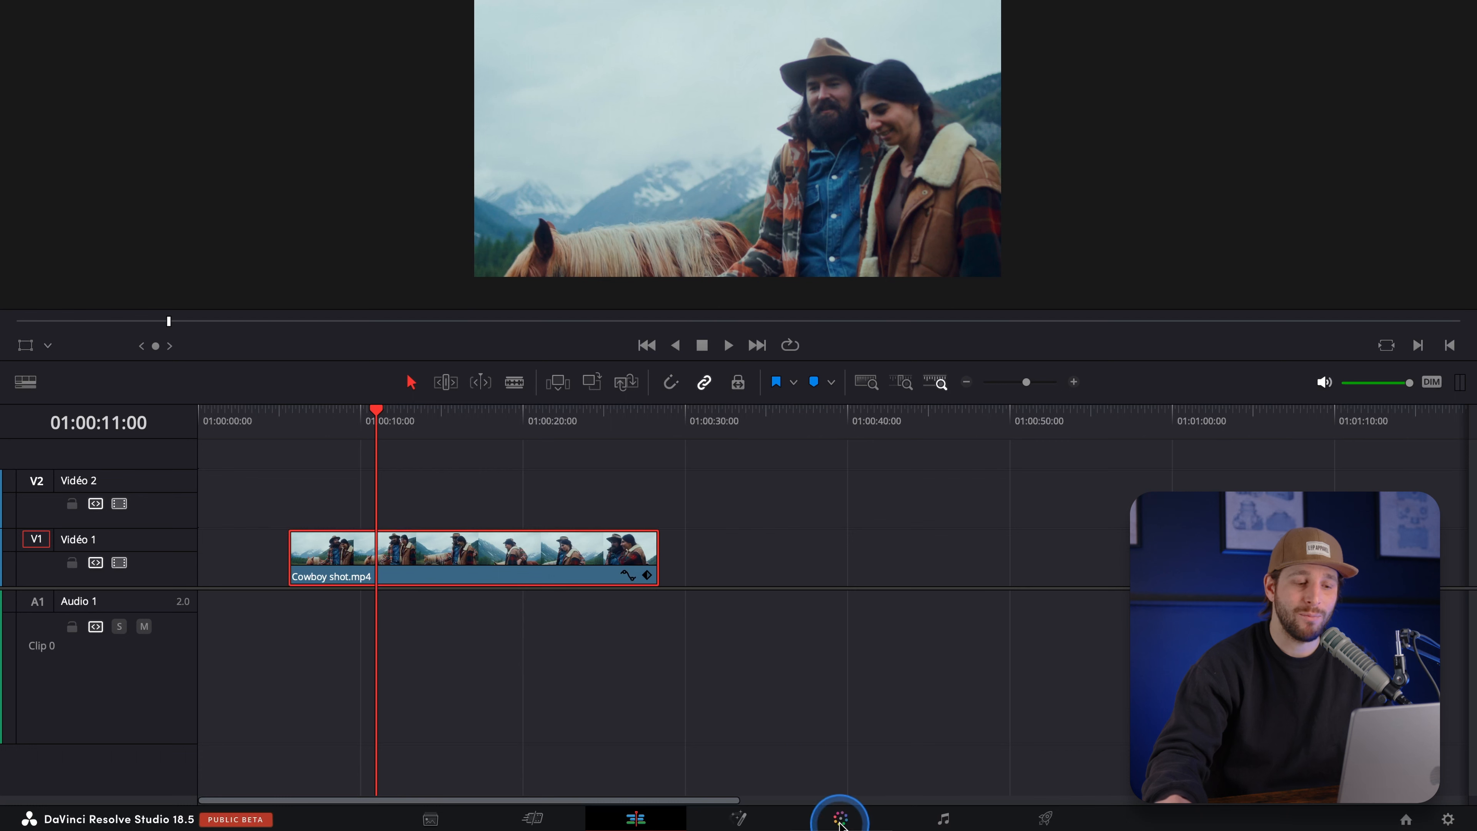
Switch the clip to color grading and label its first node "basic"
left_click(841, 820)
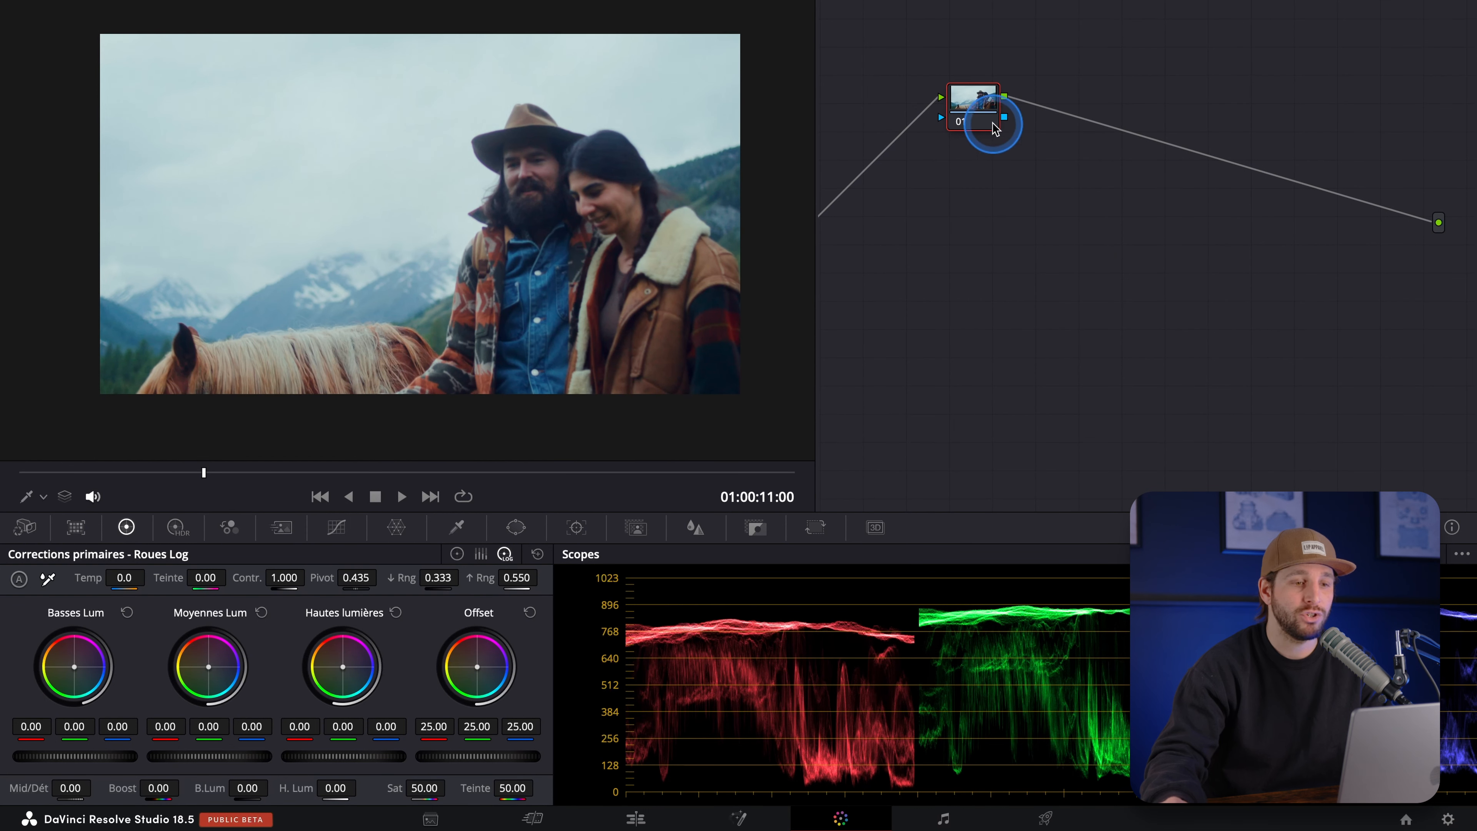
left_click_drag(989, 115, 974, 112)
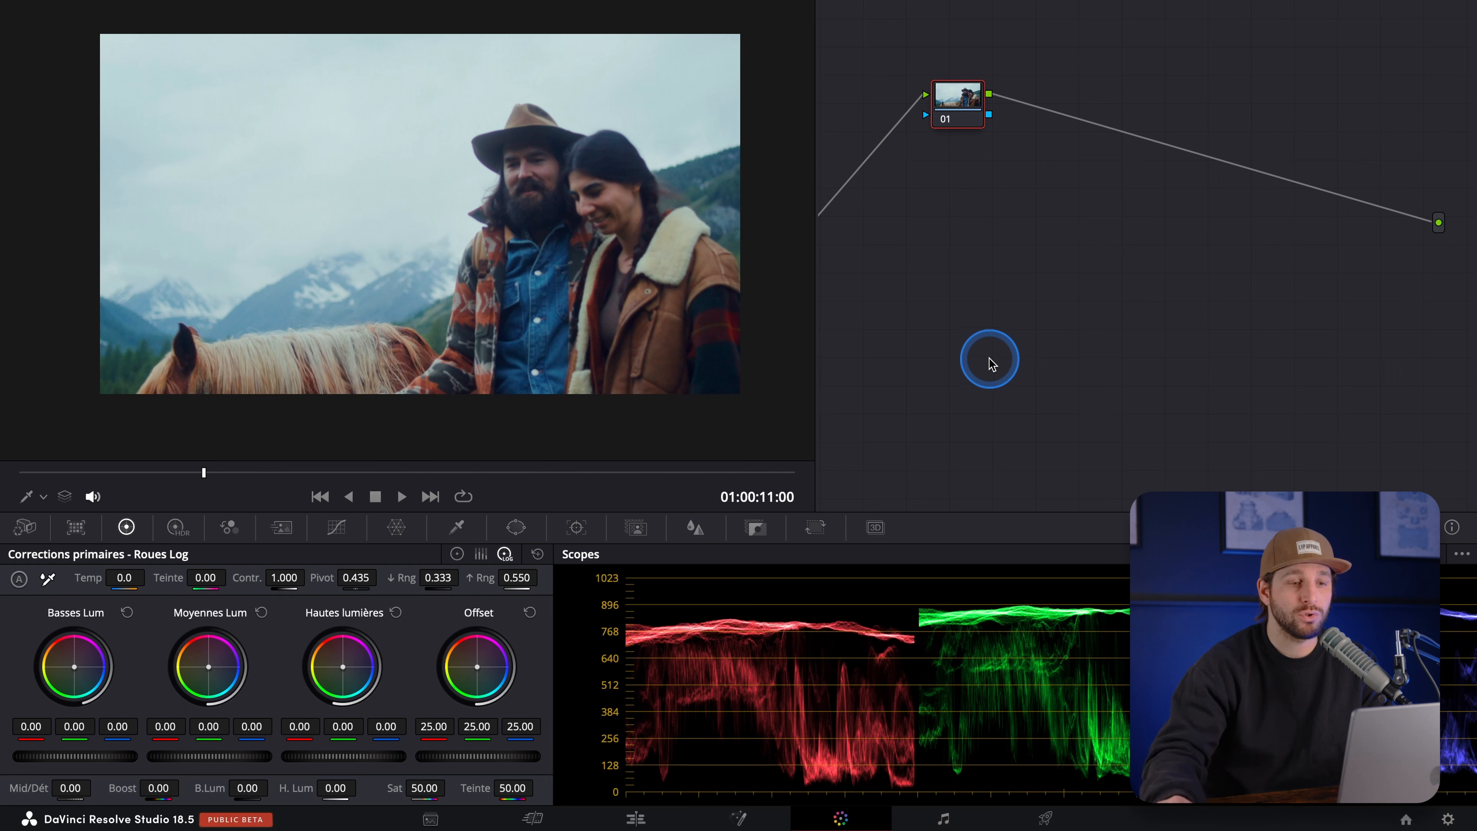
left_click_drag(969, 96, 937, 111)
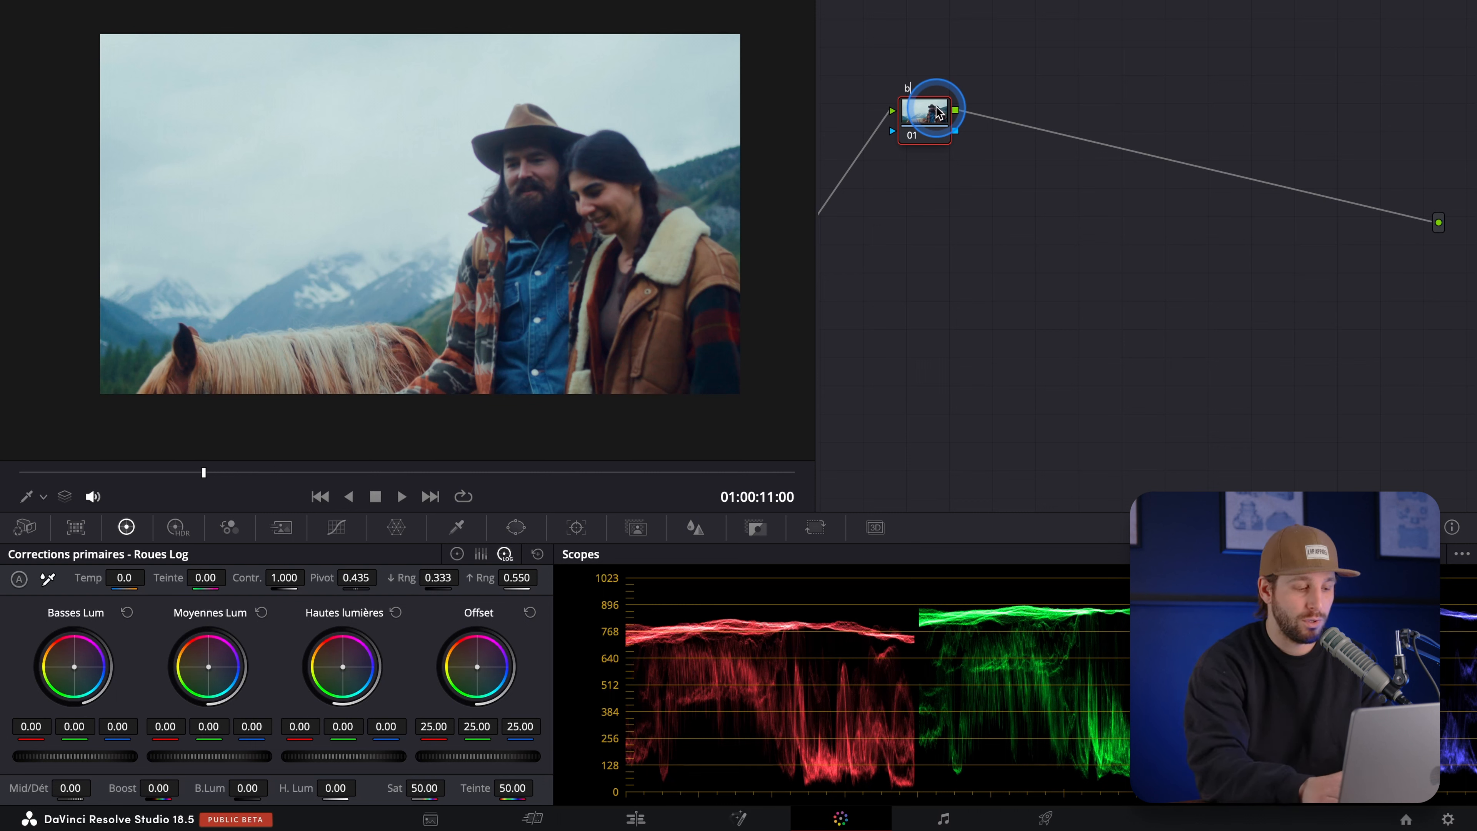
type("asic")
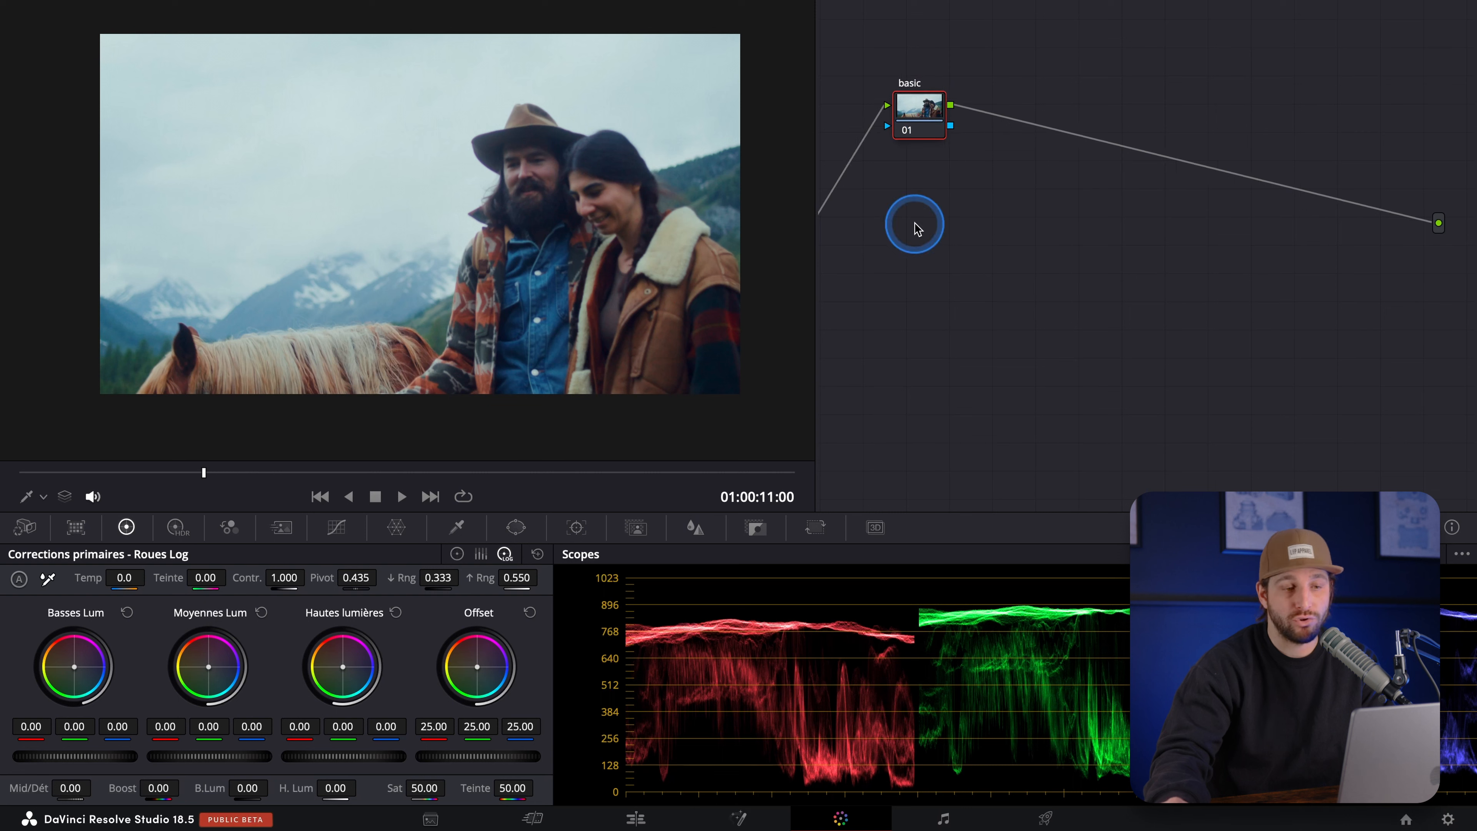
left_click_drag(931, 123, 926, 116)
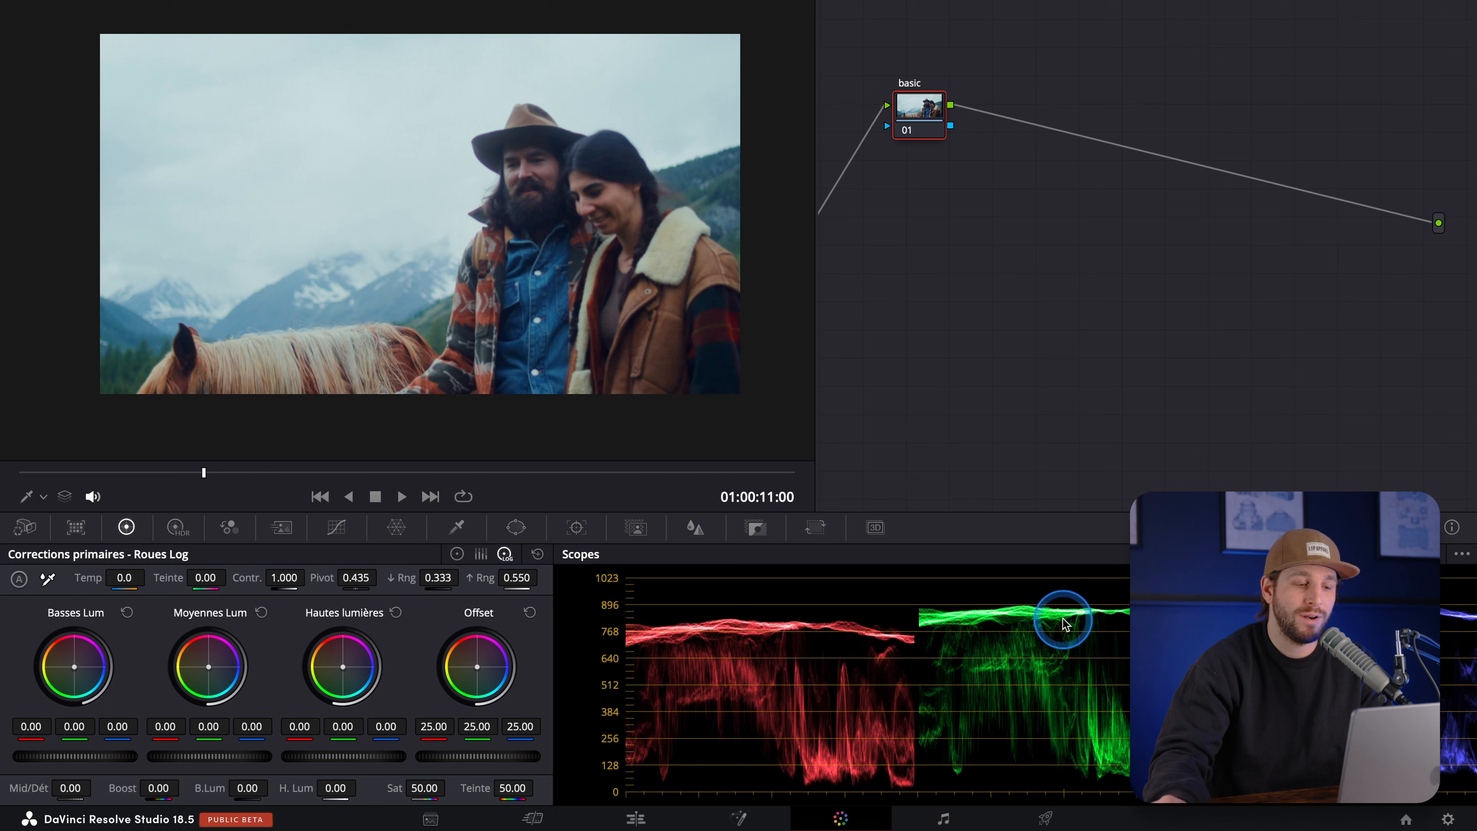
Grade the basic node with contrast 0.848, saturation 45, Log shadows at -0.09/0.01/0.12 and Log highlights at 0.16/-0.04/-0.12
left_click_drag(289, 578, 229, 588)
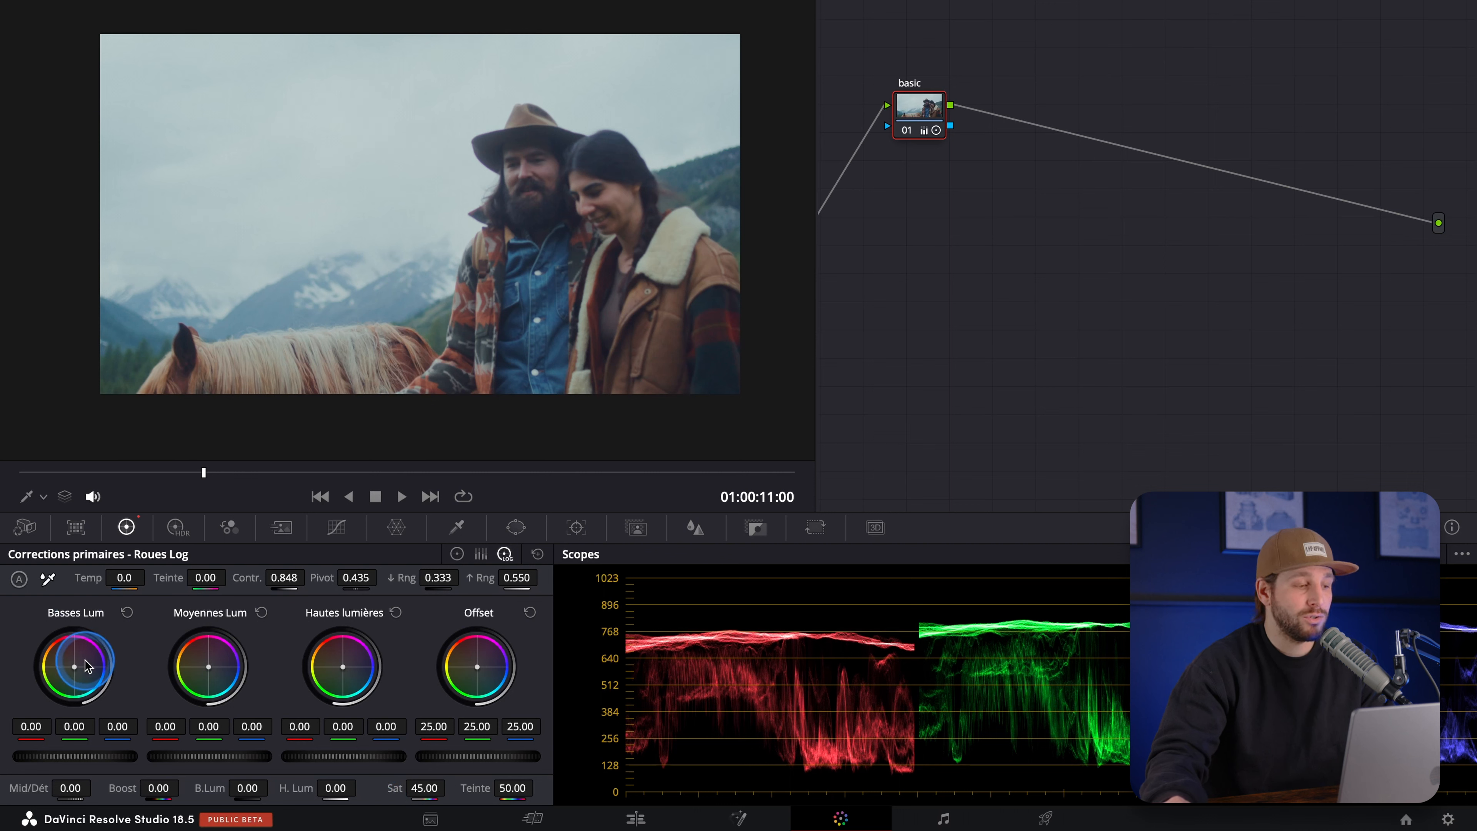
left_click_drag(75, 668, 87, 684)
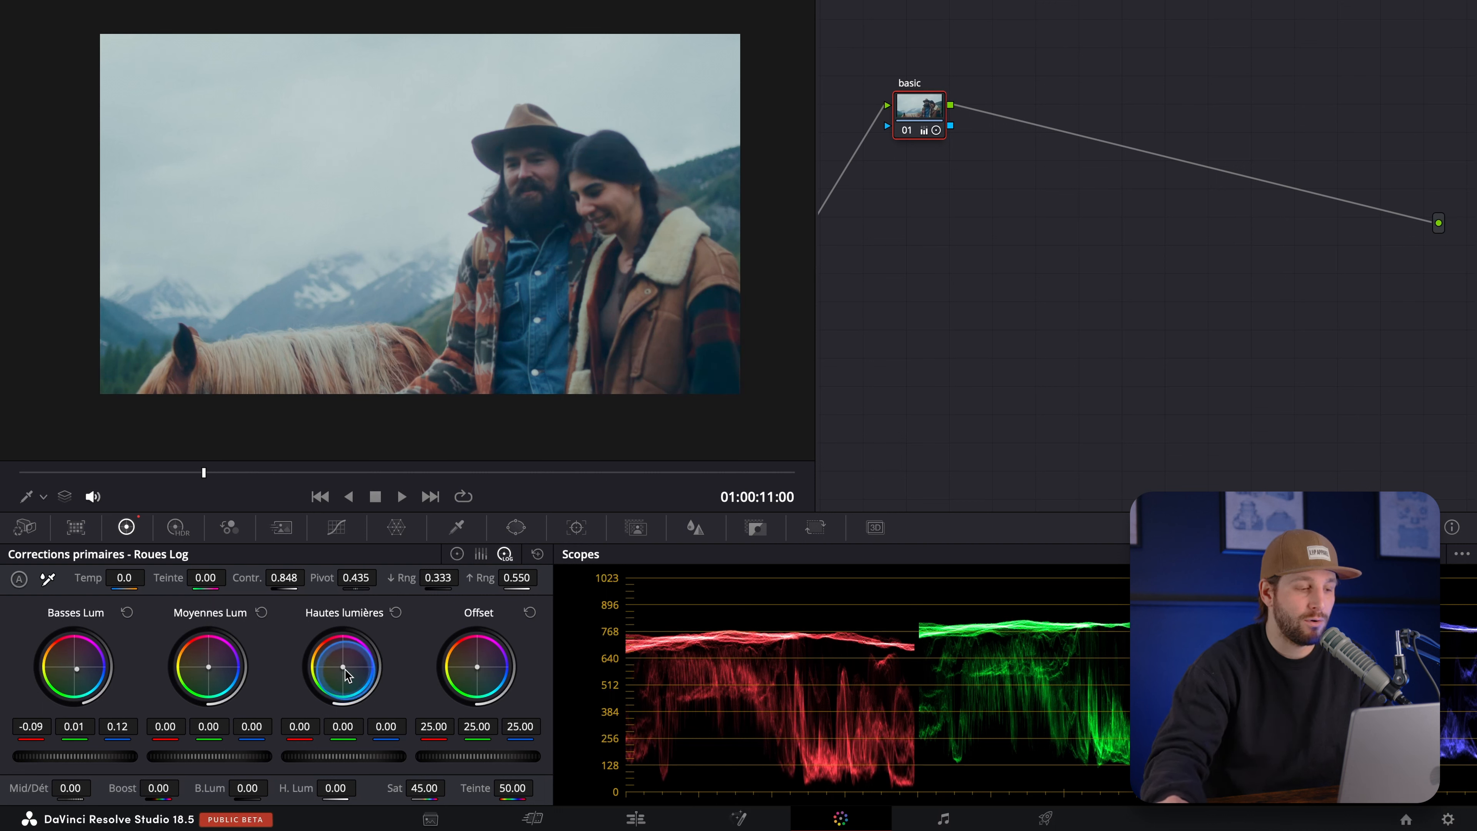
left_click_drag(345, 674, 318, 633)
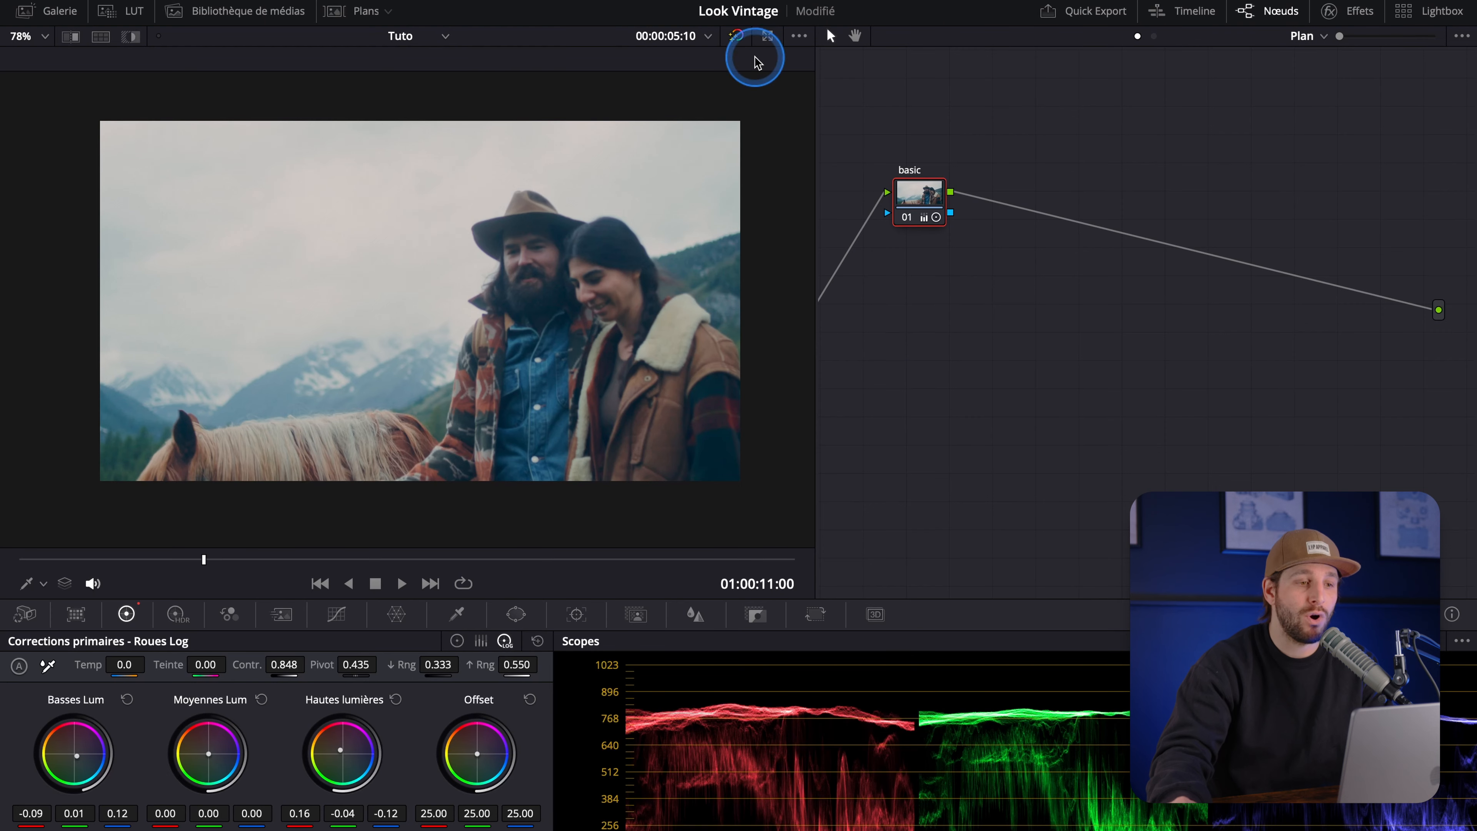
Compare the shot with and without the basic grade by bypassing and restoring all color corrections
left_click(737, 39)
left_click(736, 39)
left_click(736, 38)
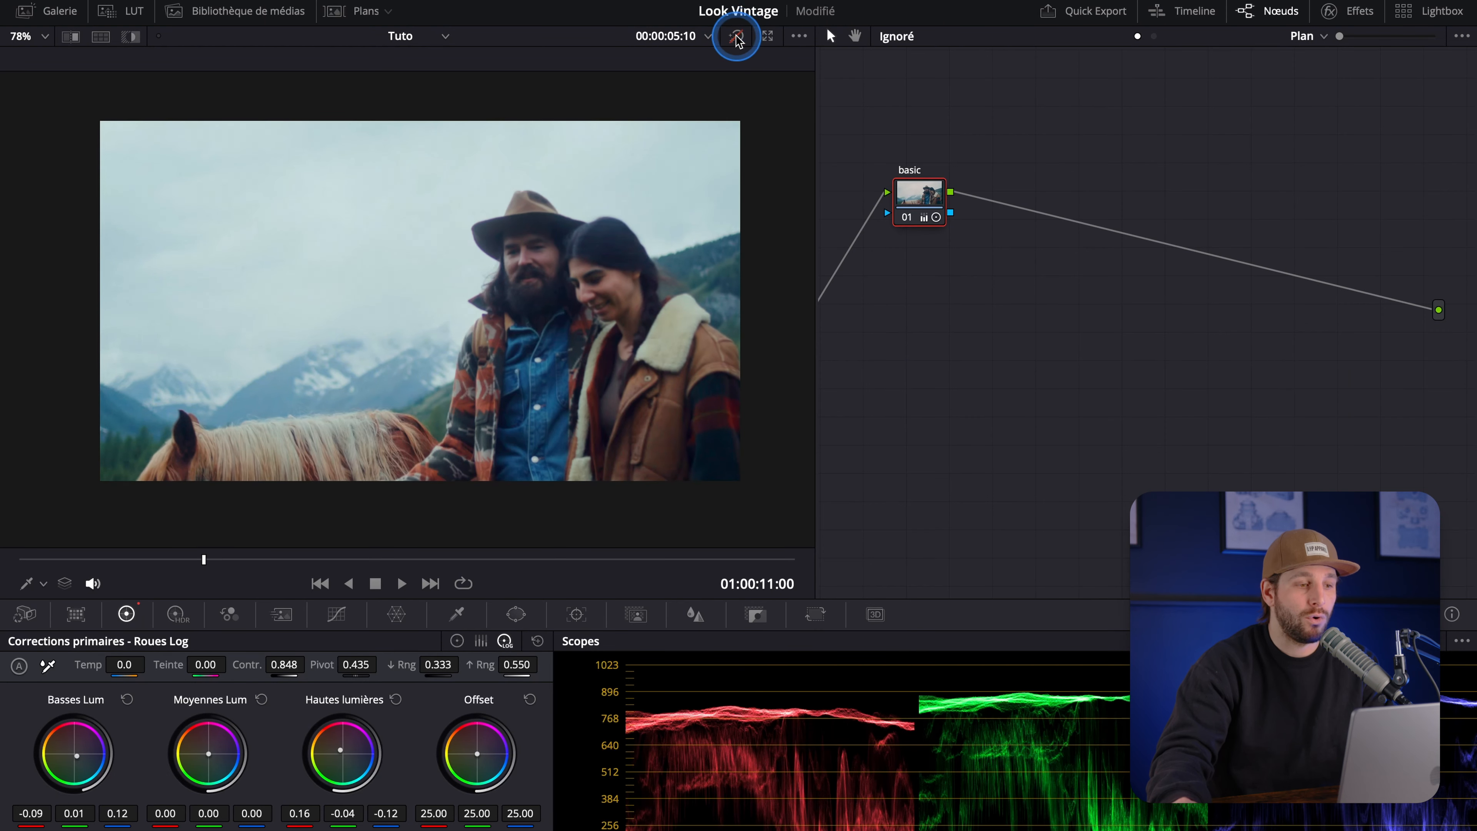
left_click(736, 39)
left_click(737, 39)
left_click(736, 38)
left_click(736, 38)
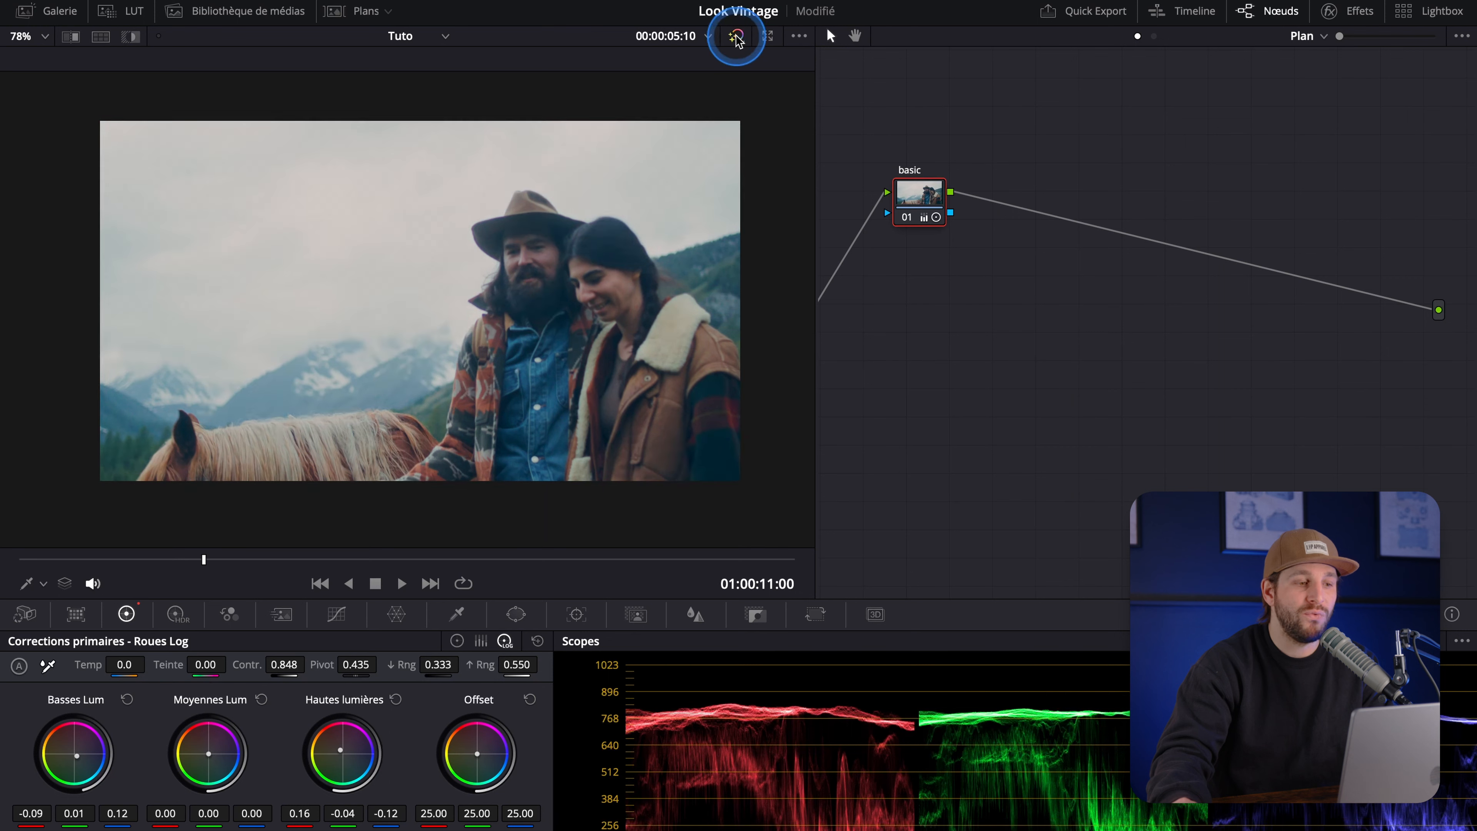
left_click(737, 38)
left_click(736, 38)
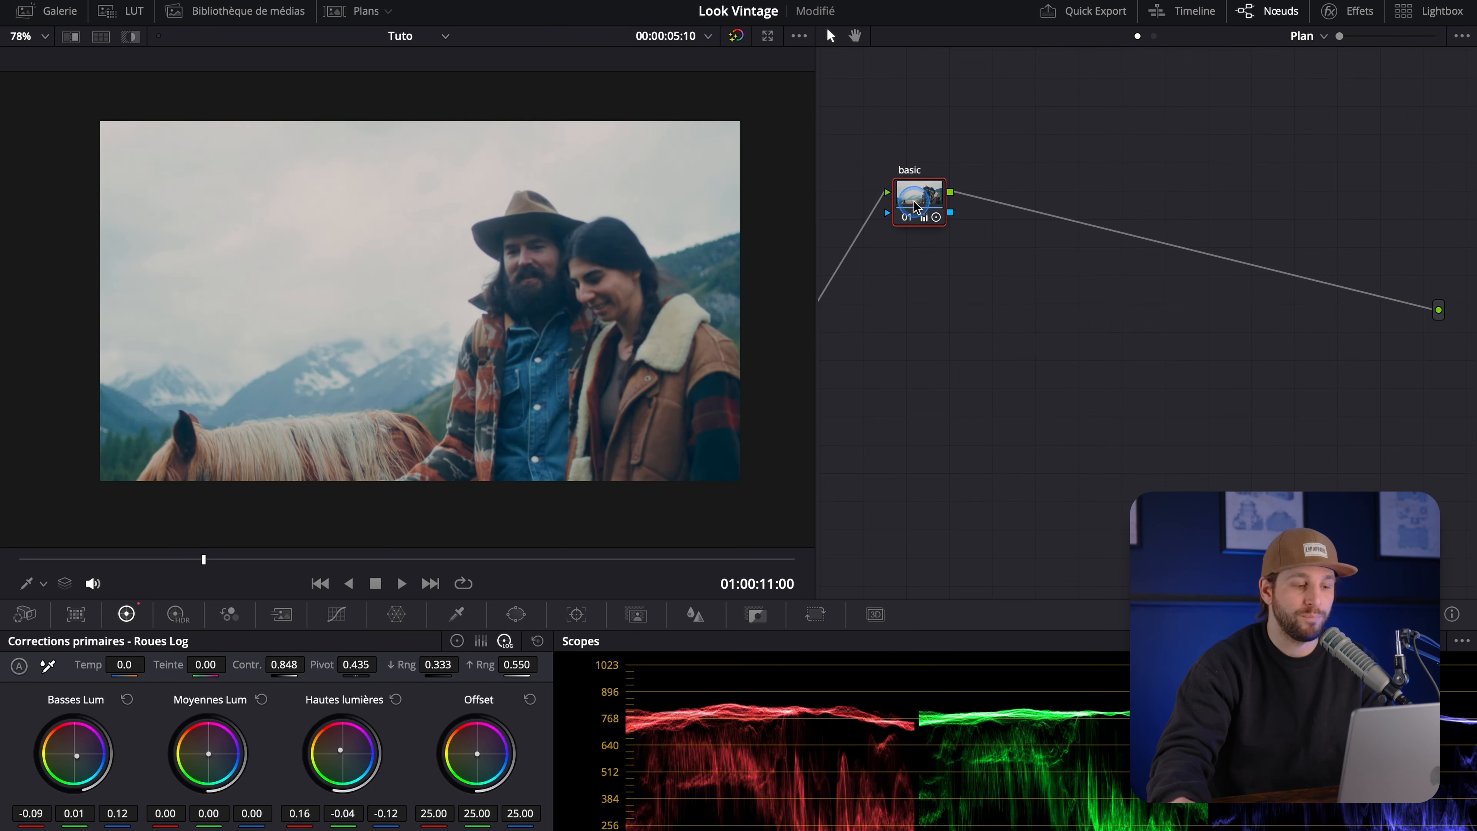
Add a serial node after the basic node and label it "effet"
left_click(976, 294)
key("alt+s")
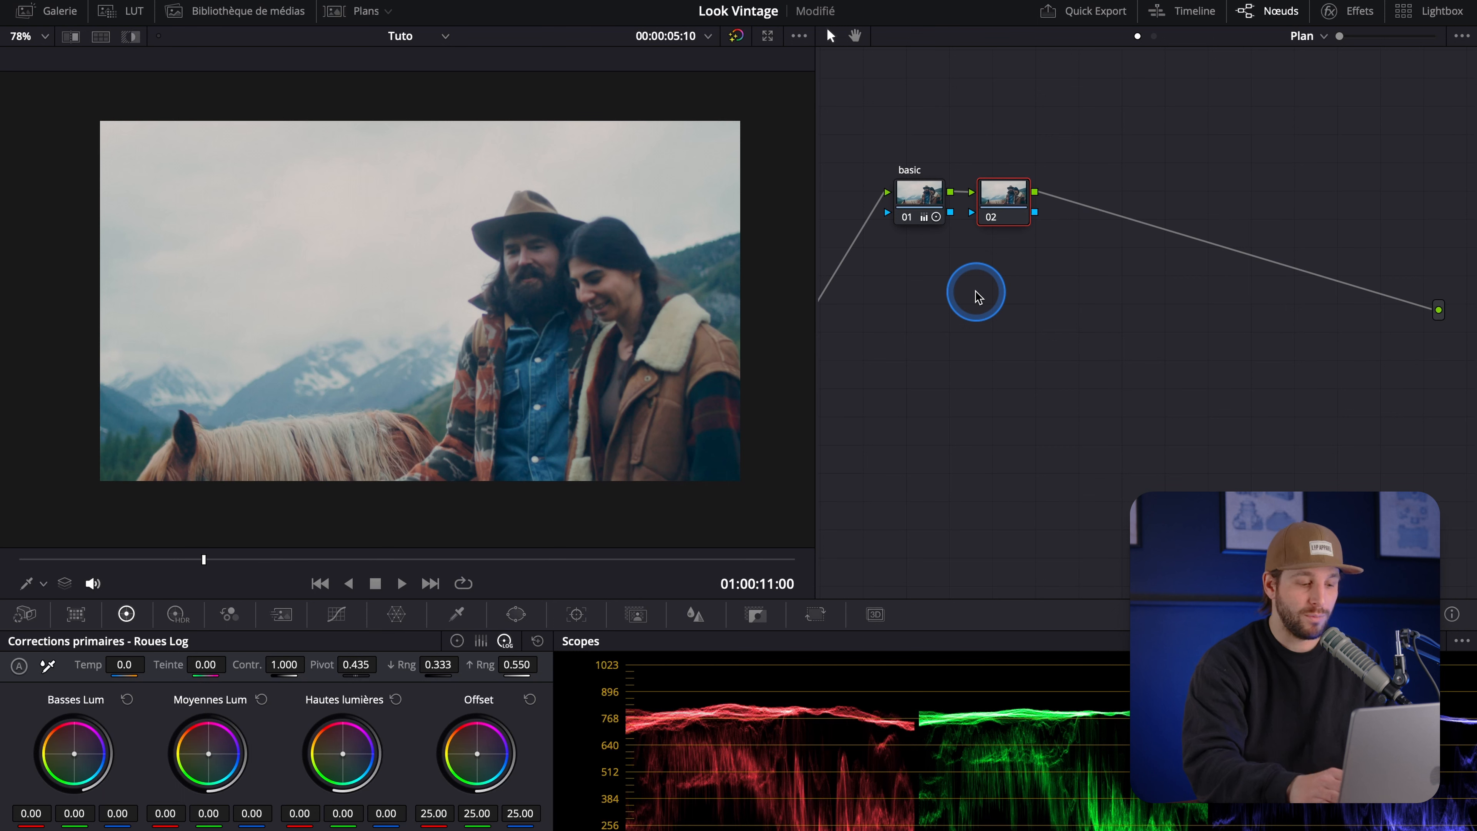
type("effet")
key("Return")
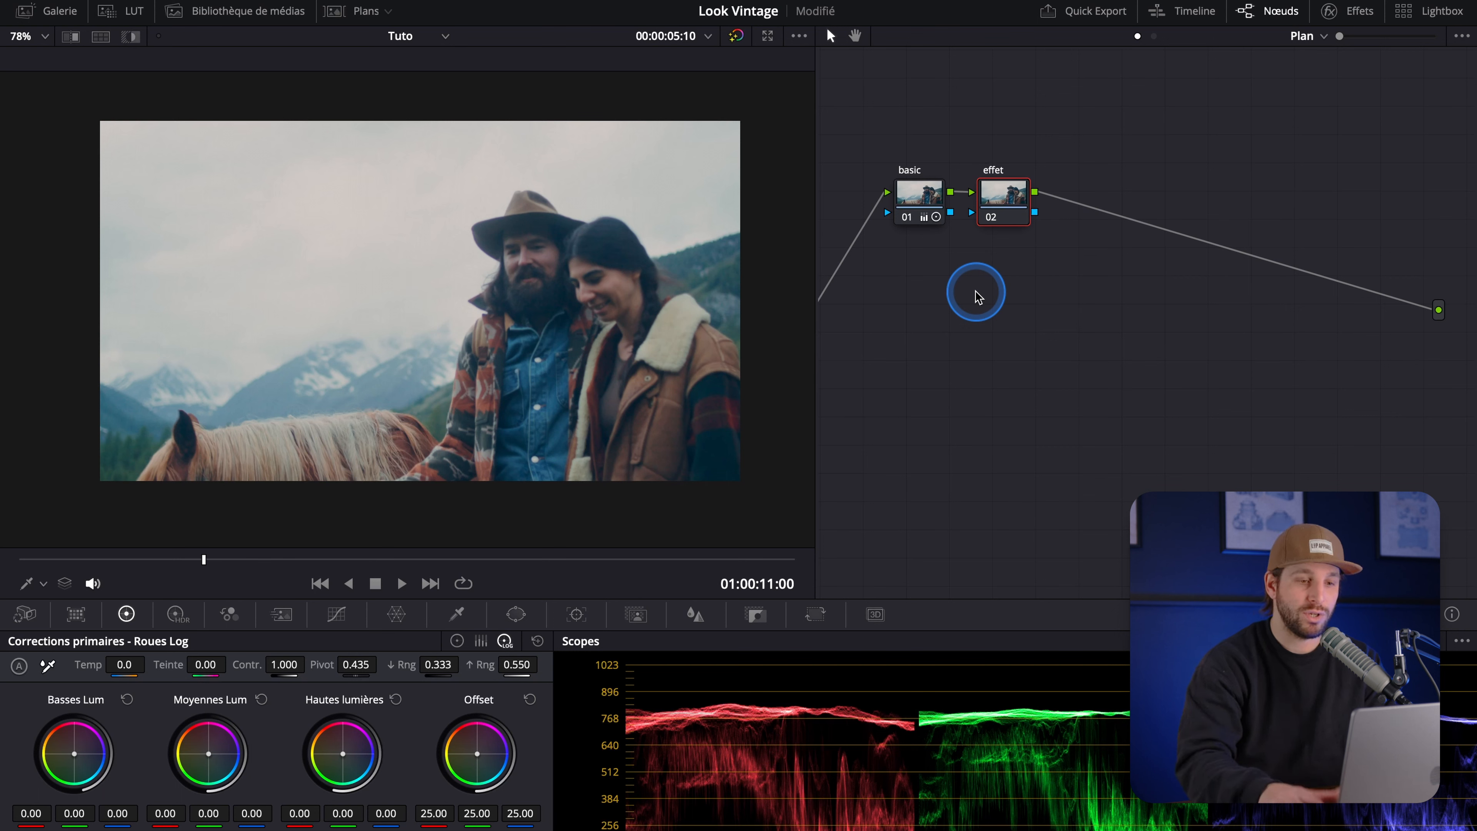
Find the Détérioration de film effect in the effects library and apply it to the effet node
left_click(1359, 22)
left_click(1351, 68)
type("dé")
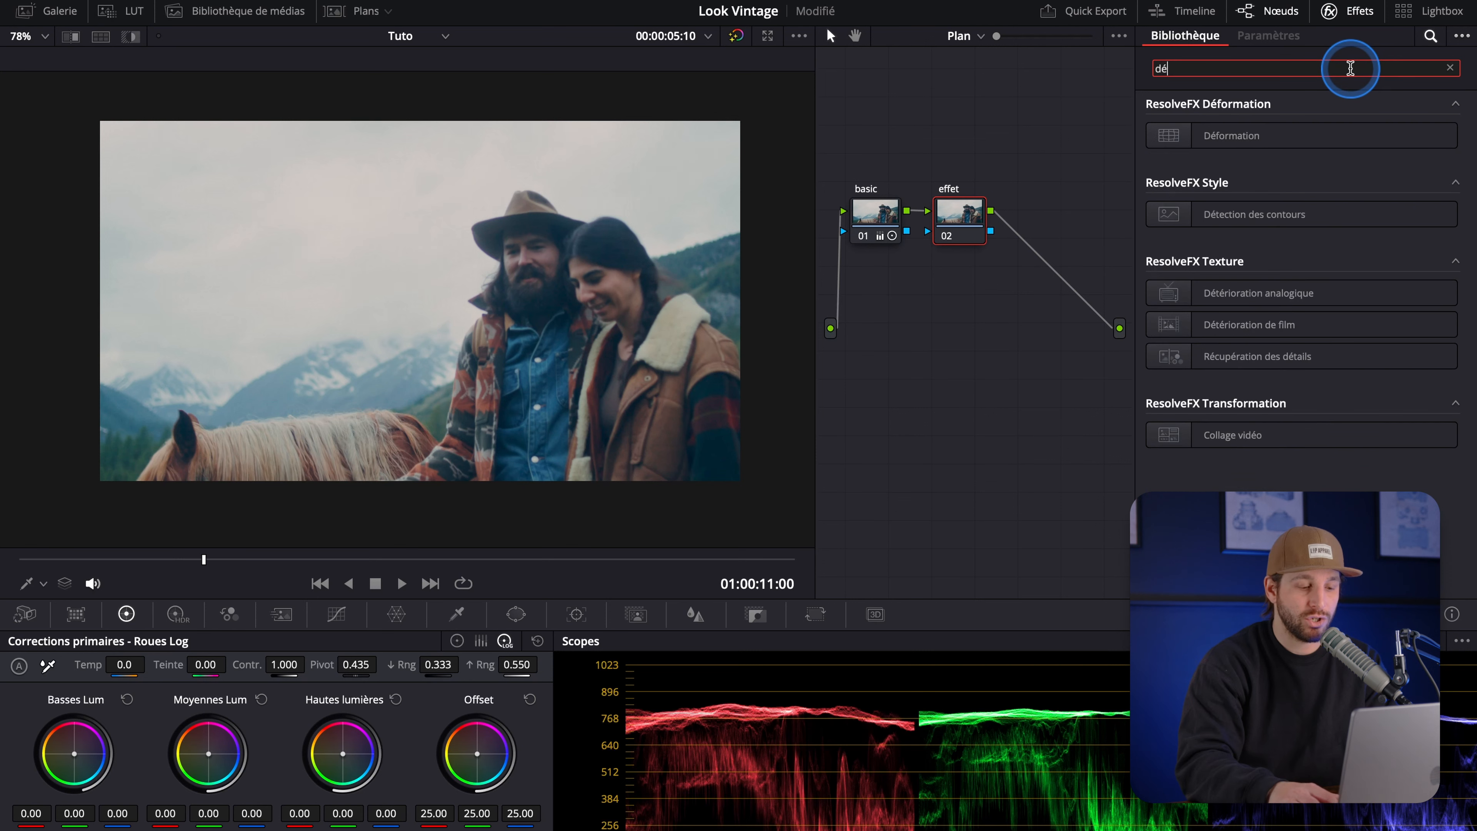
type("t")
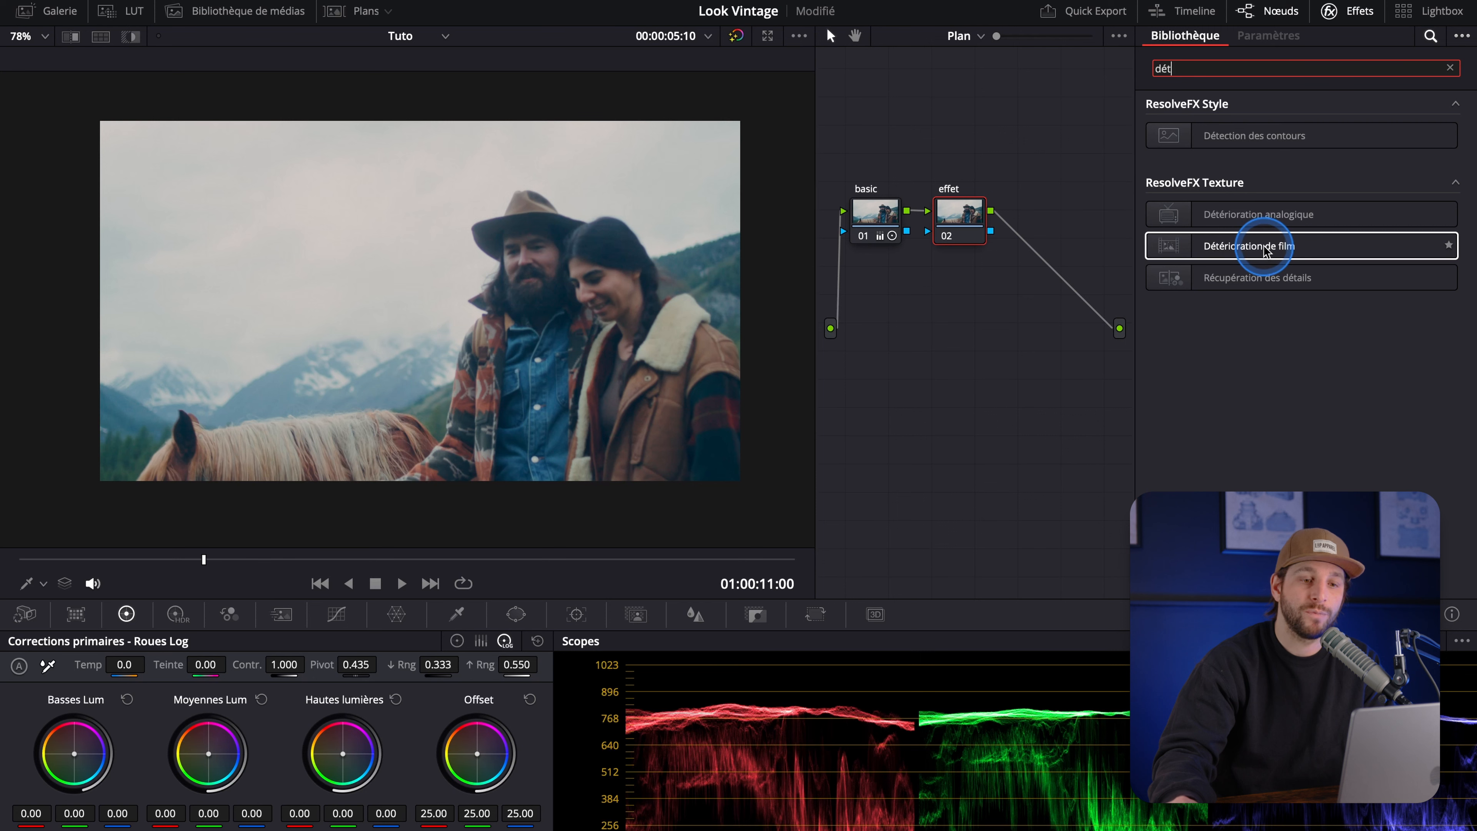
left_click_drag(1267, 250, 963, 221)
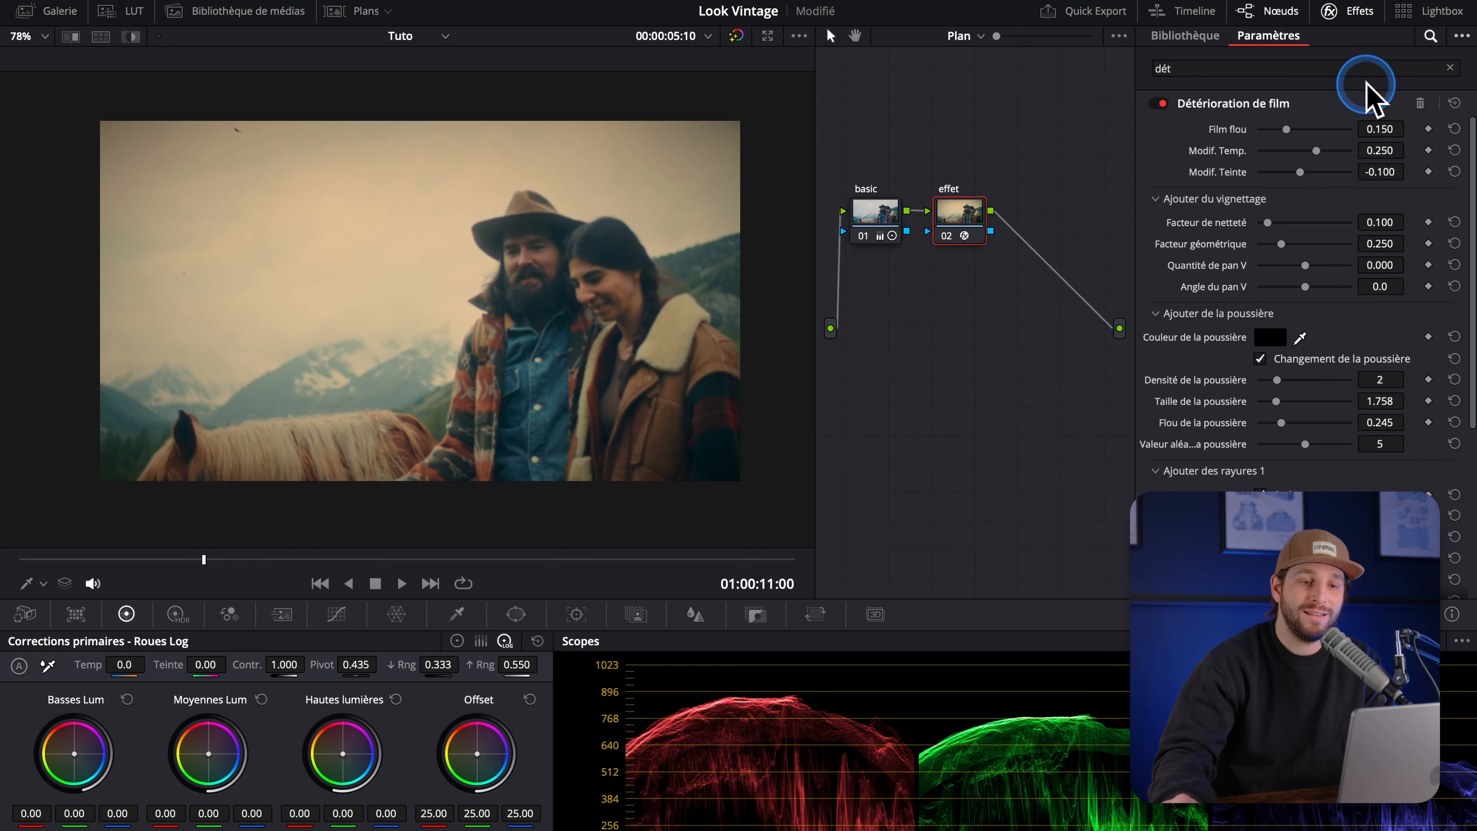
left_click(1331, 15)
left_click(968, 218)
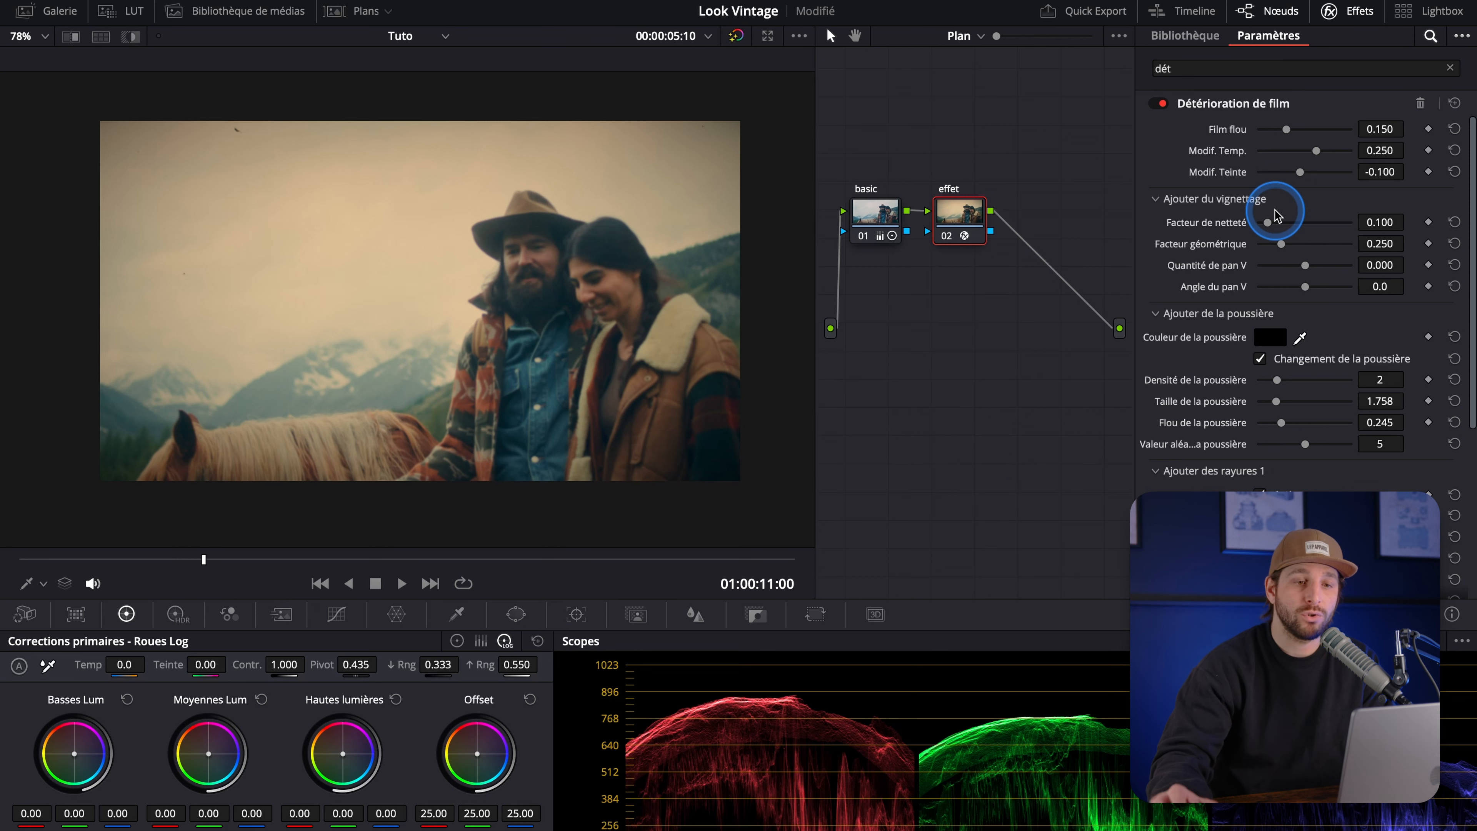
Examine the film blur on the man's face up close, with the Détérioration de film effect off and on
scroll(550, 253, "up", 4)
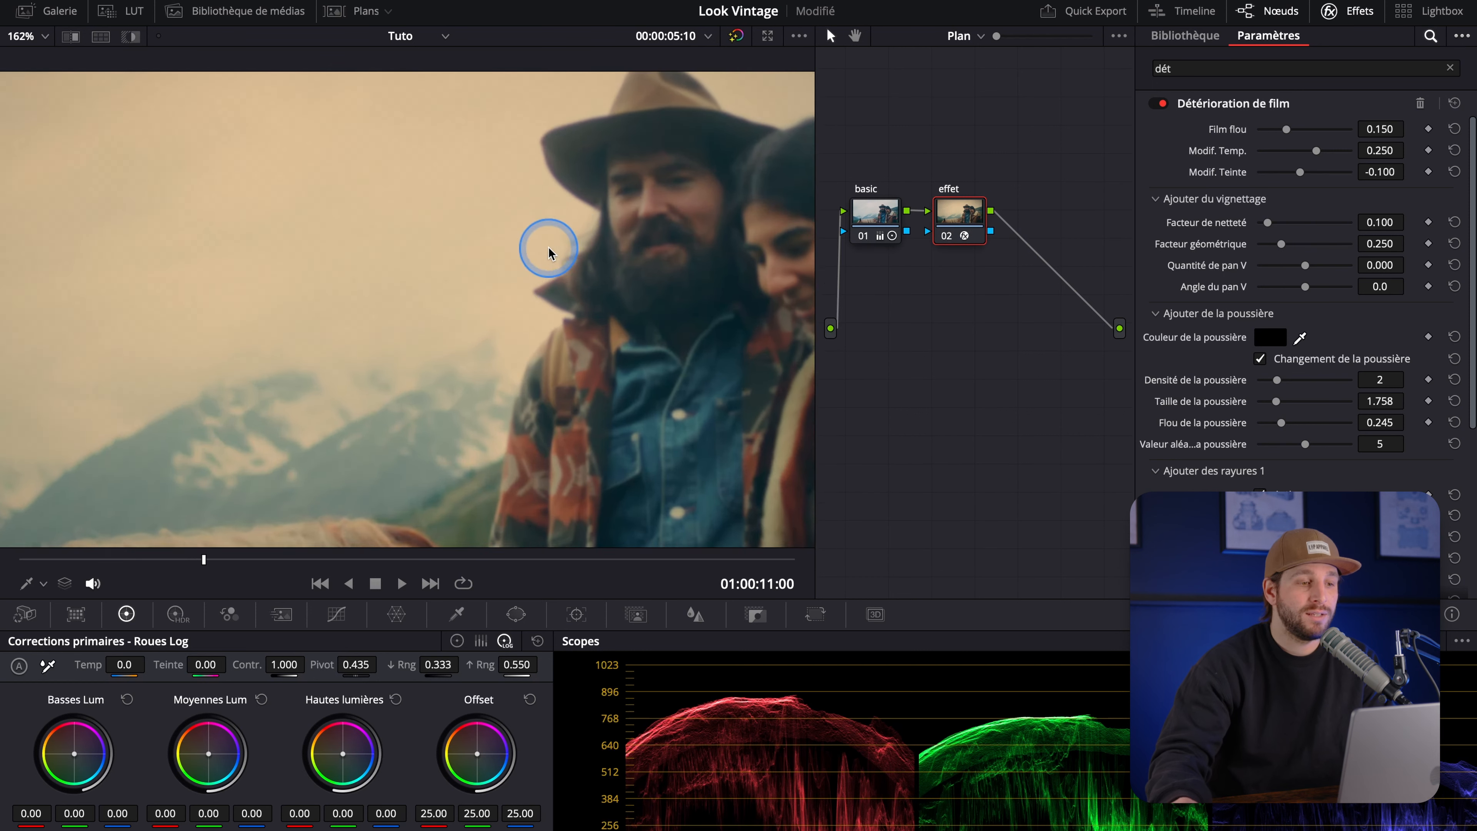
scroll(629, 328, "up", 6)
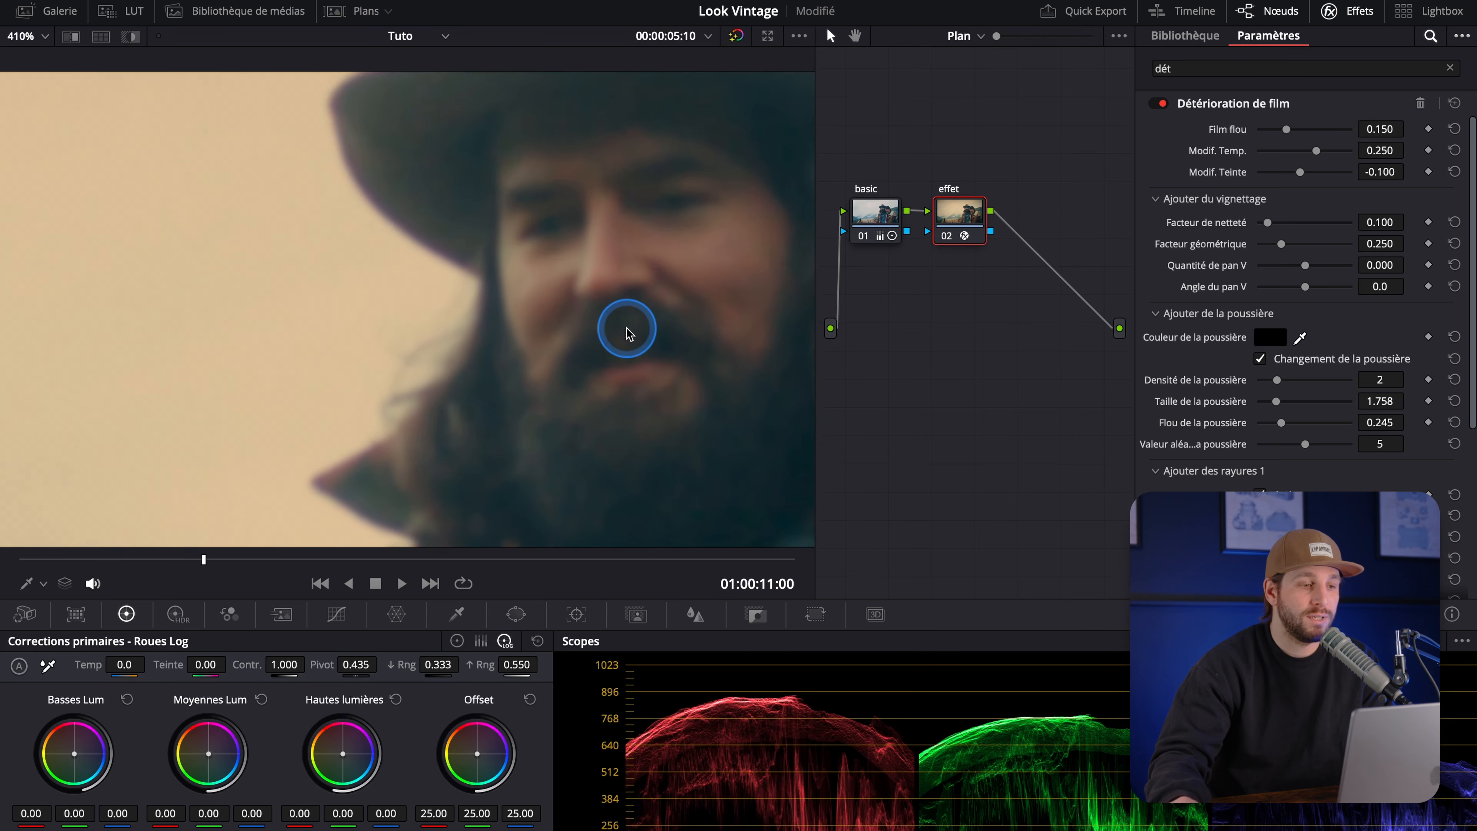
scroll(629, 331, "up", 1)
scroll(502, 320, "up", 1)
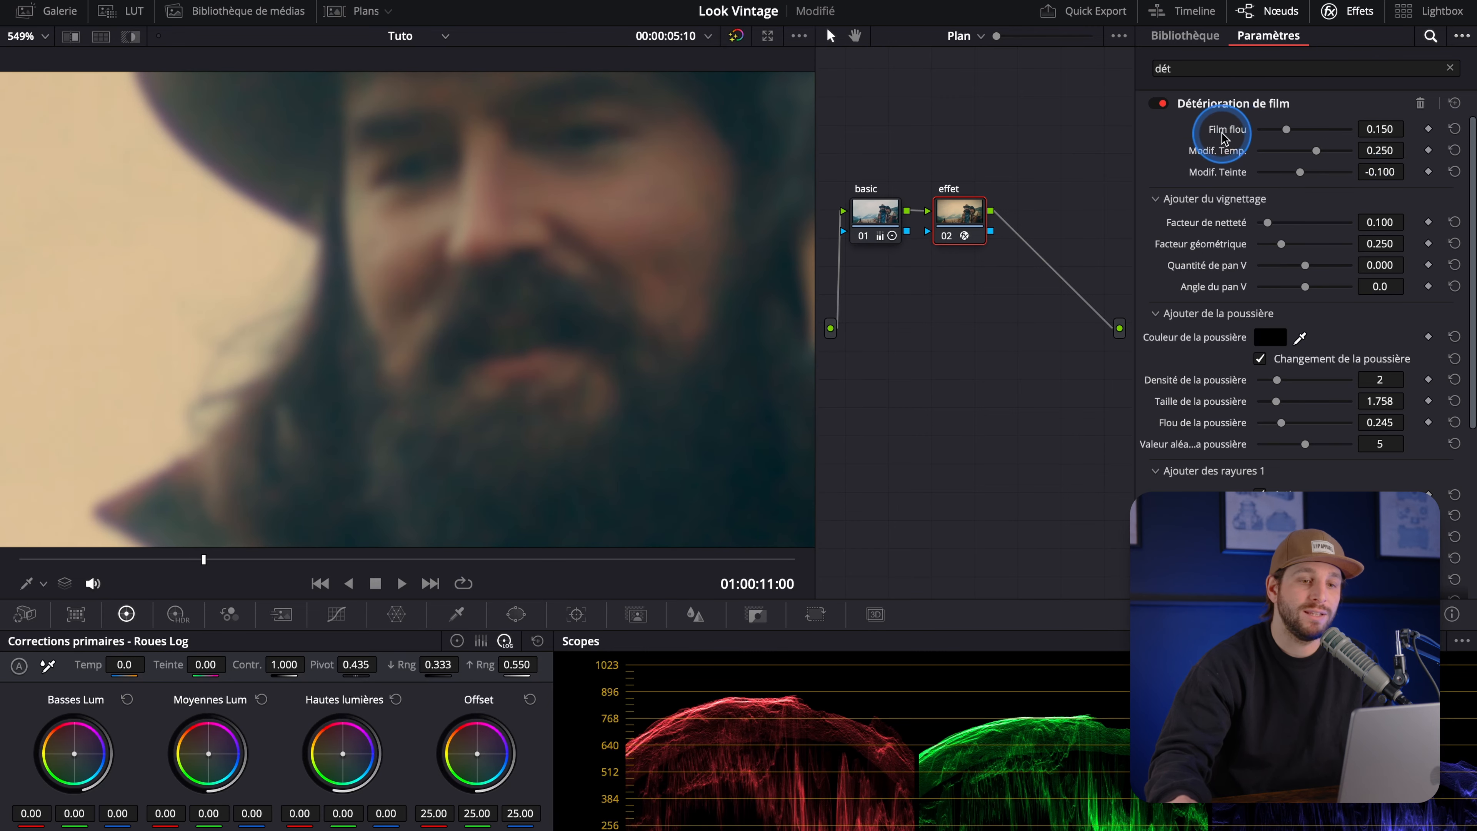
left_click(1159, 104)
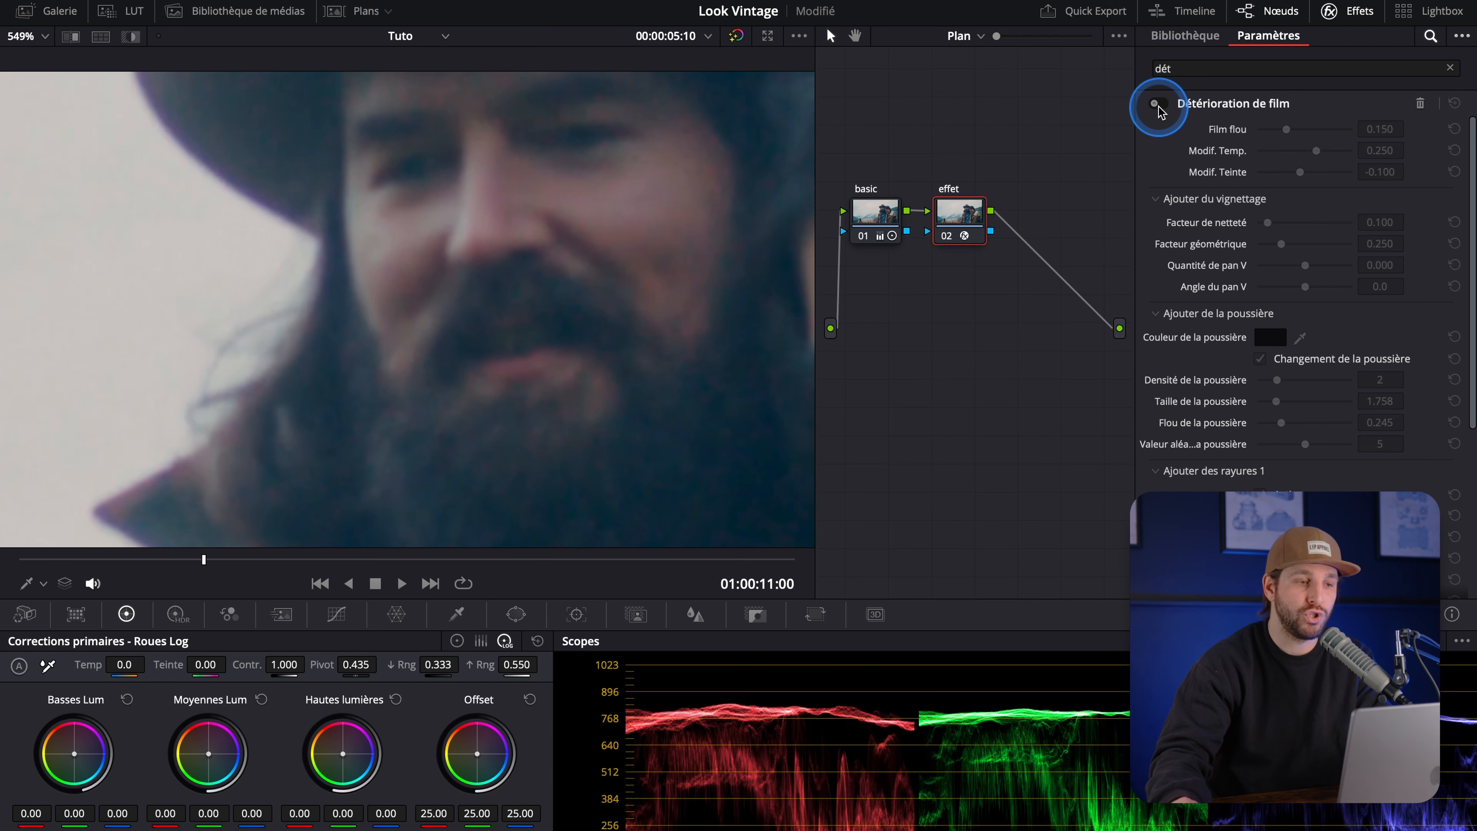
left_click(1159, 105)
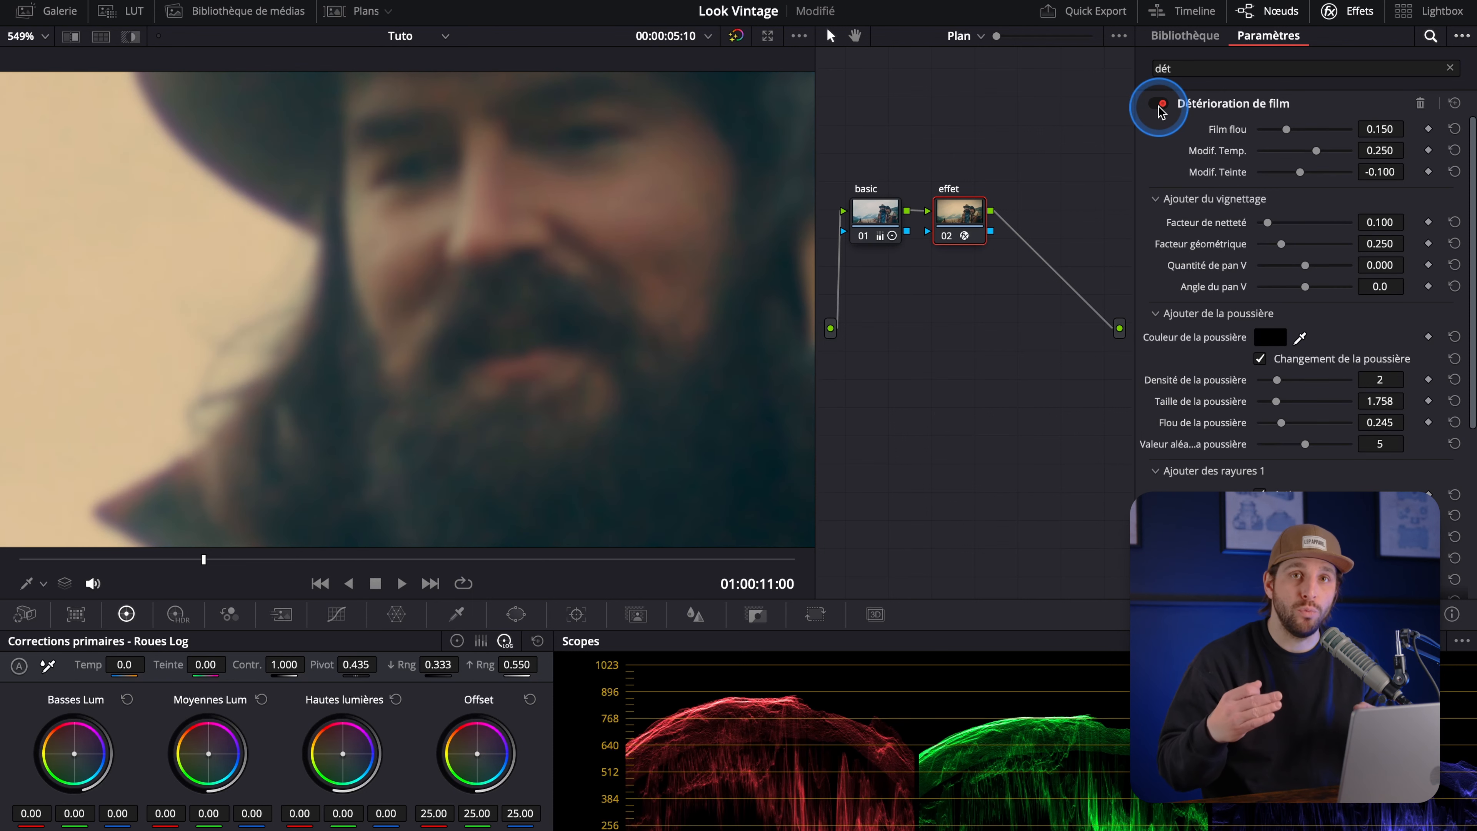
scroll(470, 262, "down", 5)
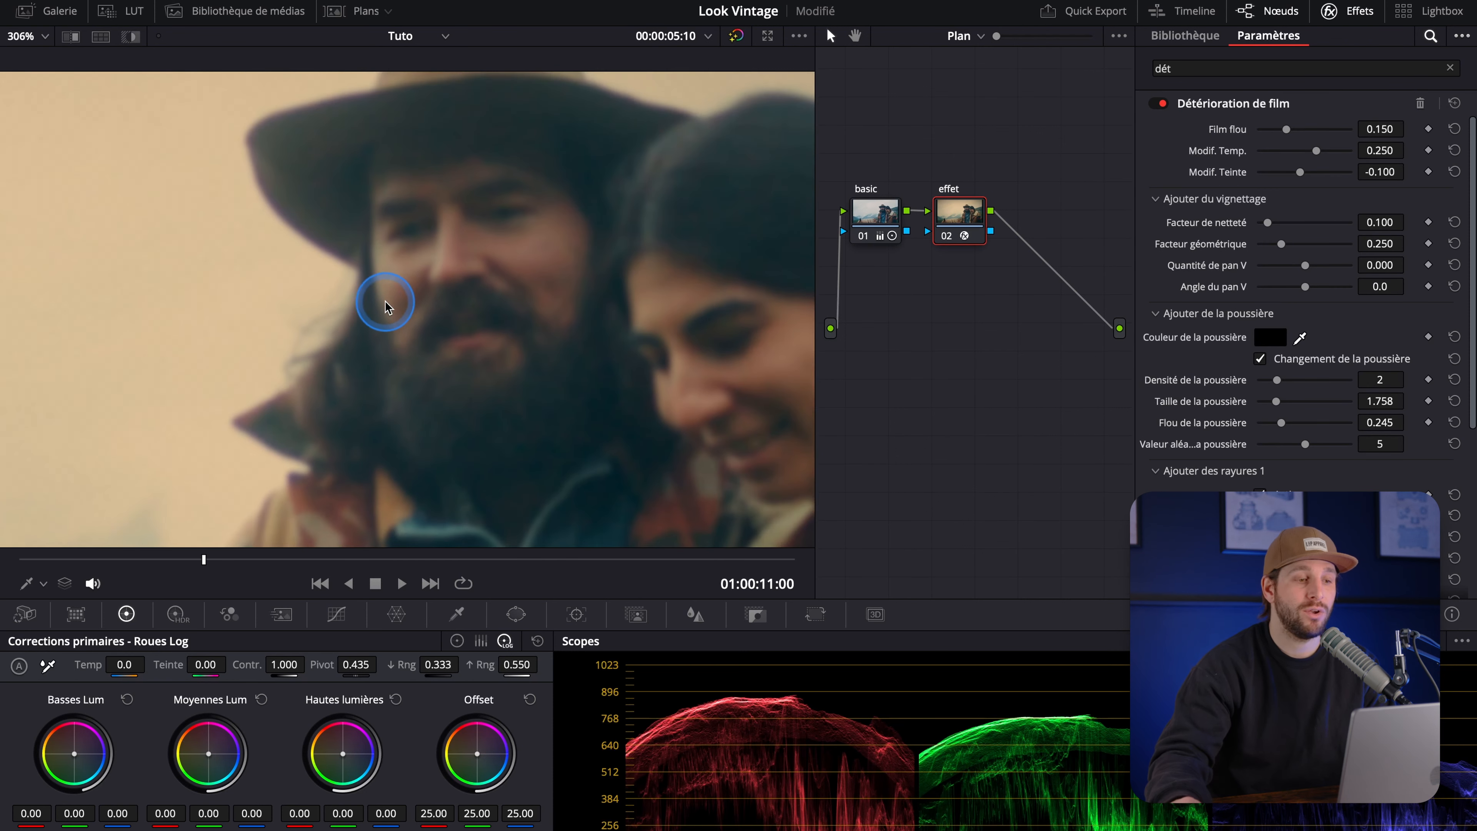
scroll(424, 343, "down", 3)
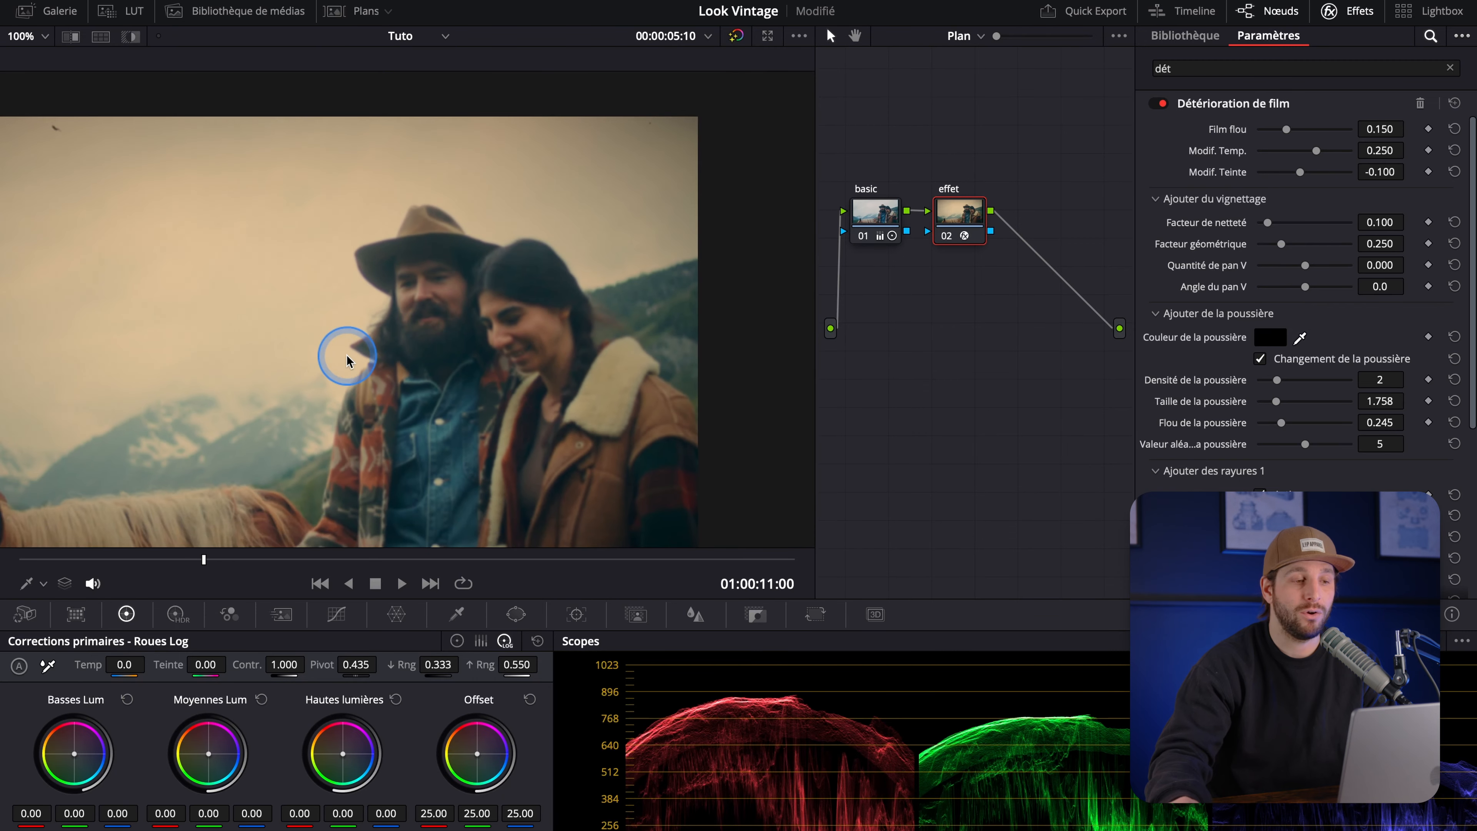
scroll(454, 298, "up", 1)
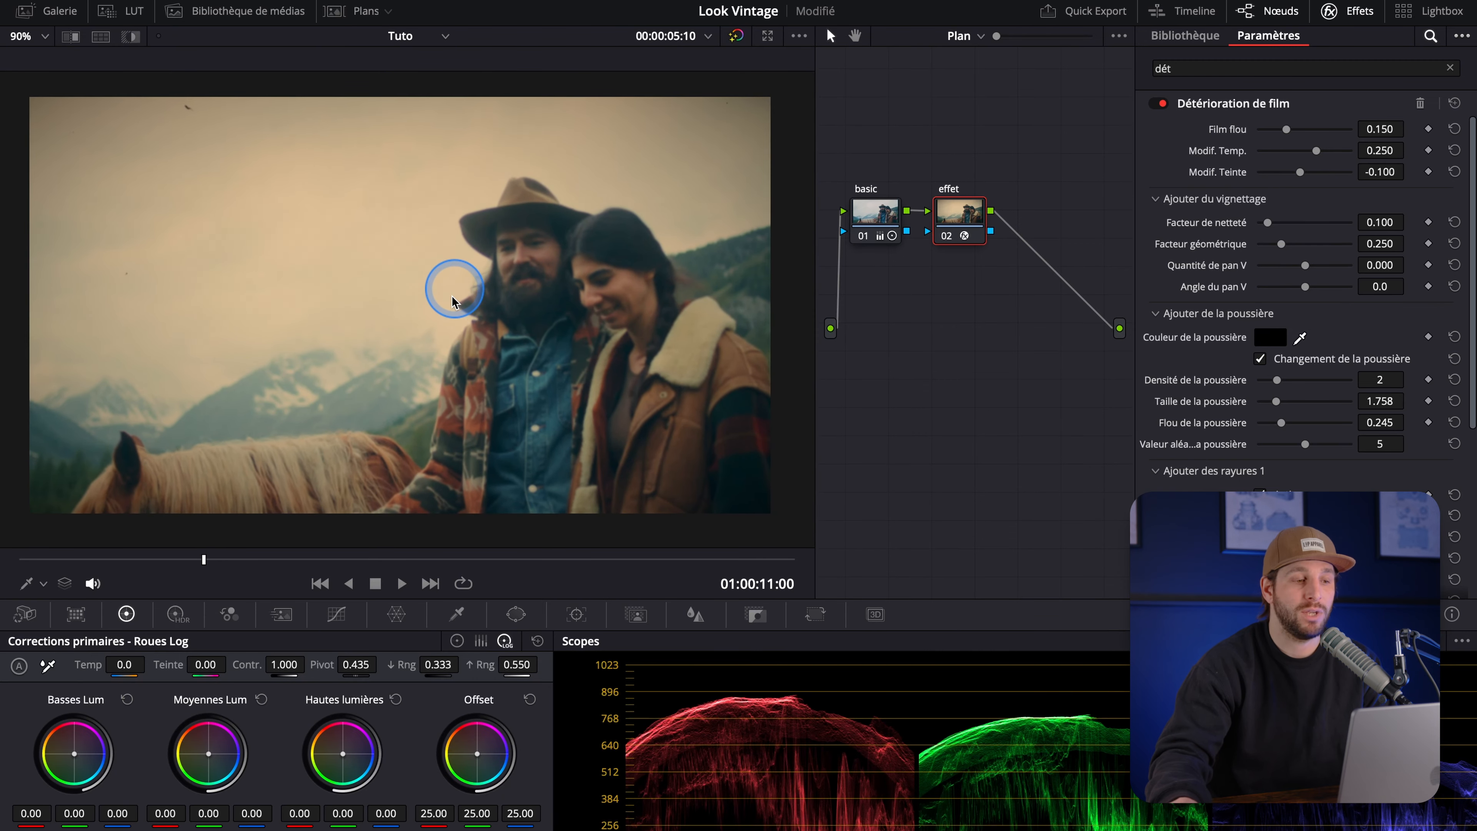
scroll(453, 298, "up", 1)
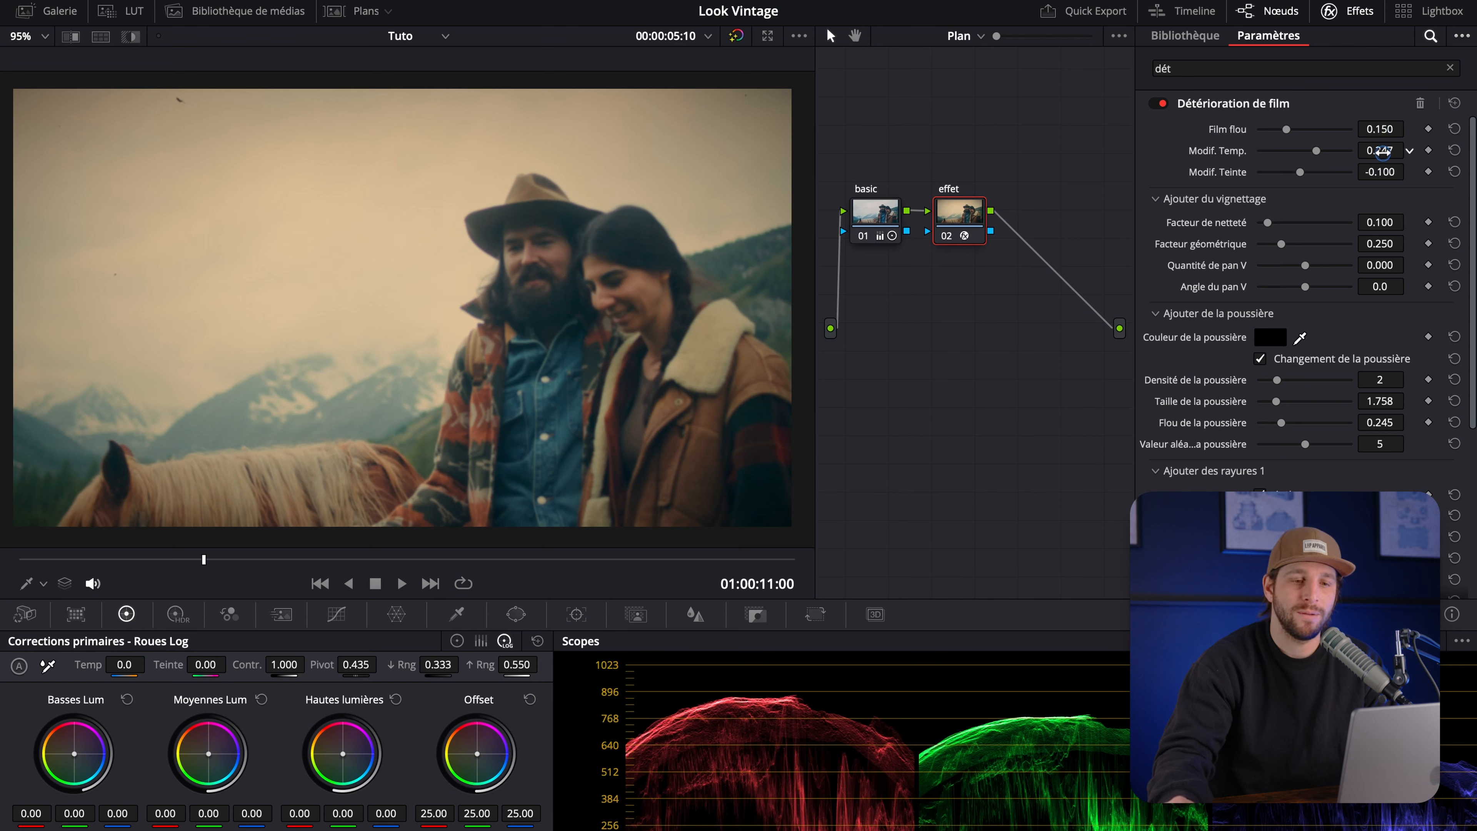
Set the film effect's Modif. Temp. to 0.188 and compare the shot with the effect off and on
left_click_drag(1383, 152, 1329, 152)
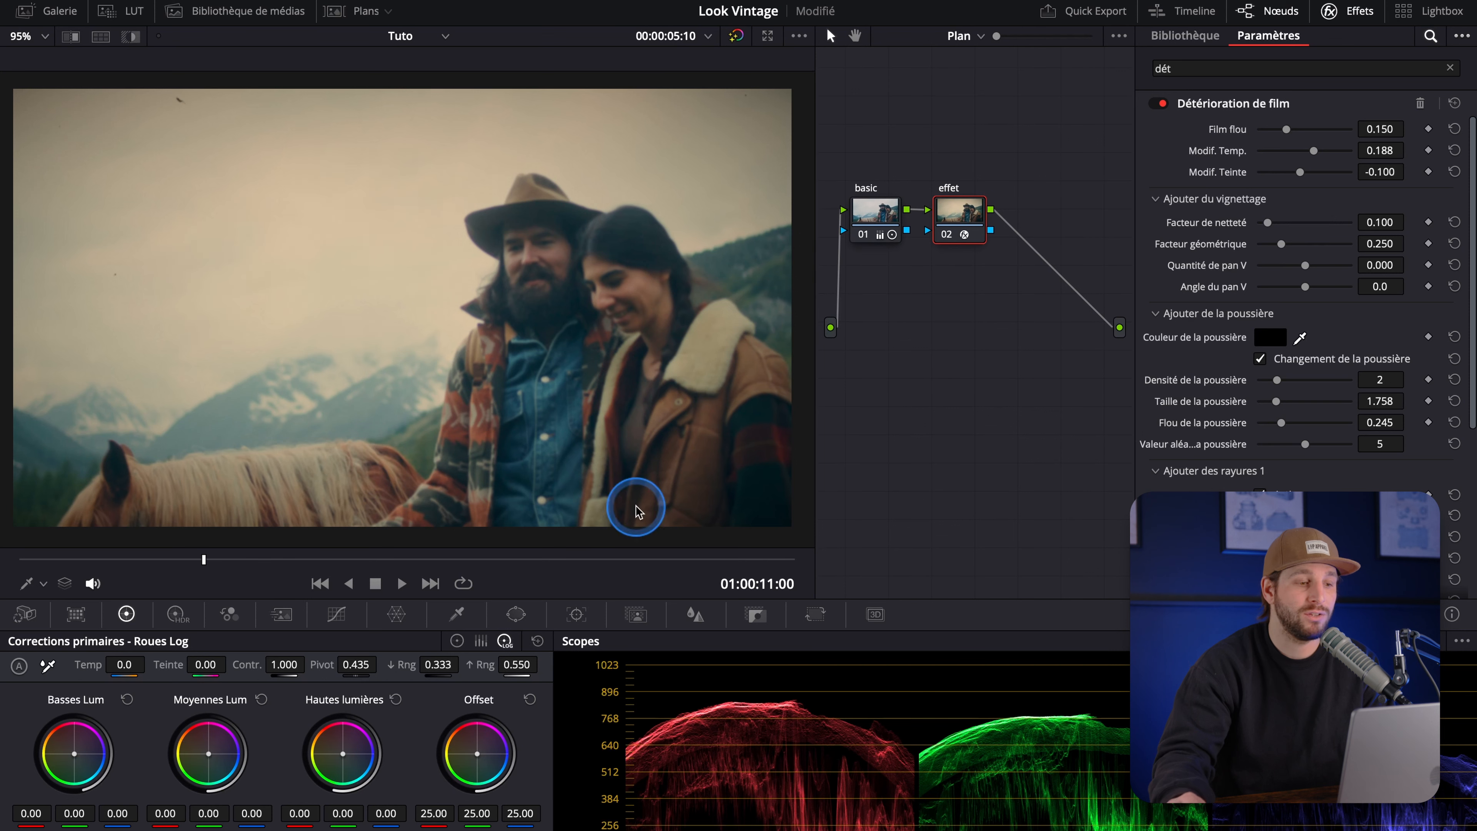
left_click(1159, 103)
left_click(1159, 103)
left_click(1159, 103)
left_click(1159, 103)
left_click(1158, 103)
left_click(1159, 104)
left_click(1159, 103)
left_click(1158, 103)
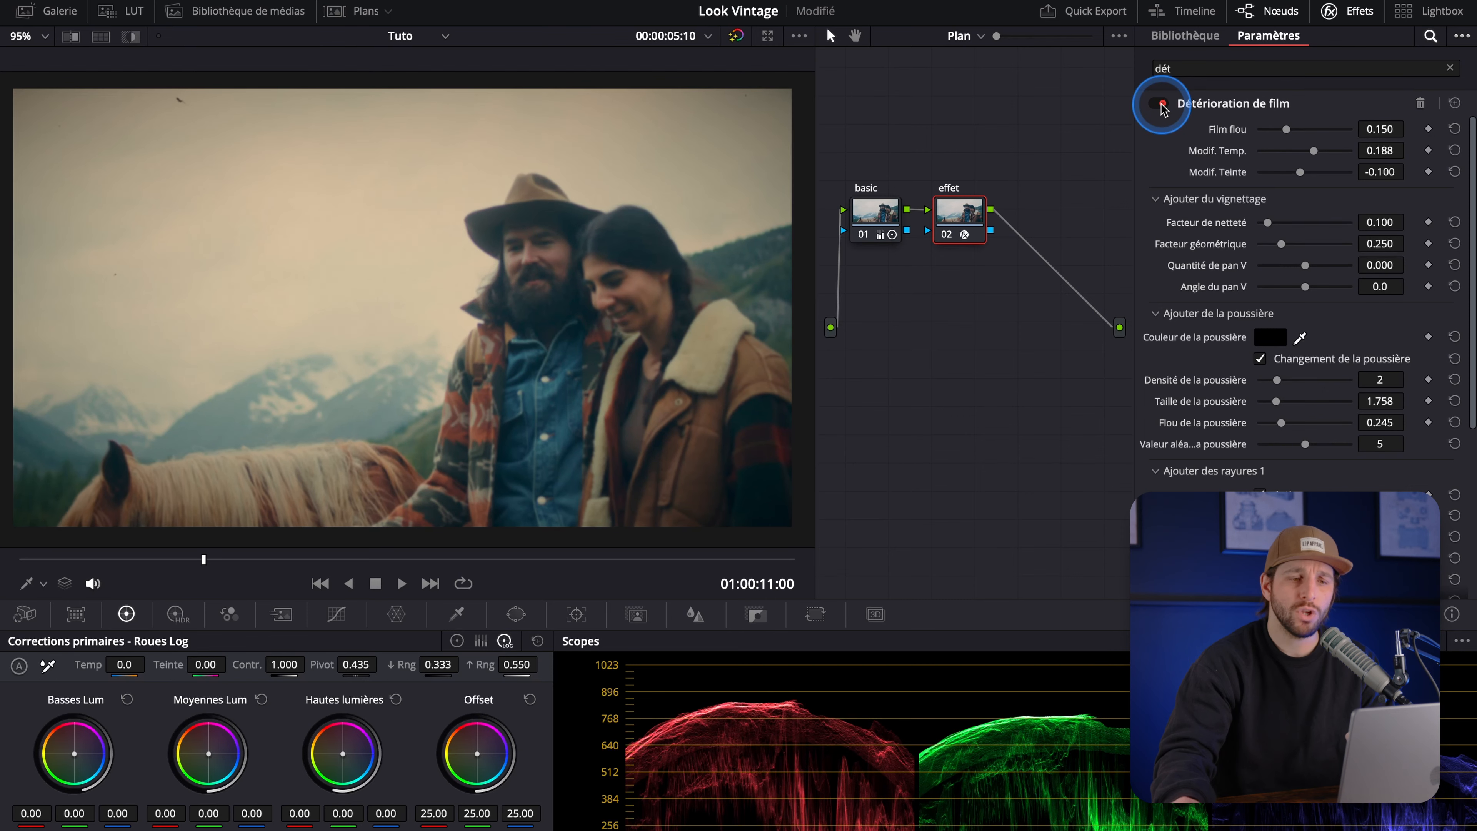
Scrub the clip forward to 01:00:11:17 to examine the film effect's dust and scratches
scroll(1181, 291, "down", 2)
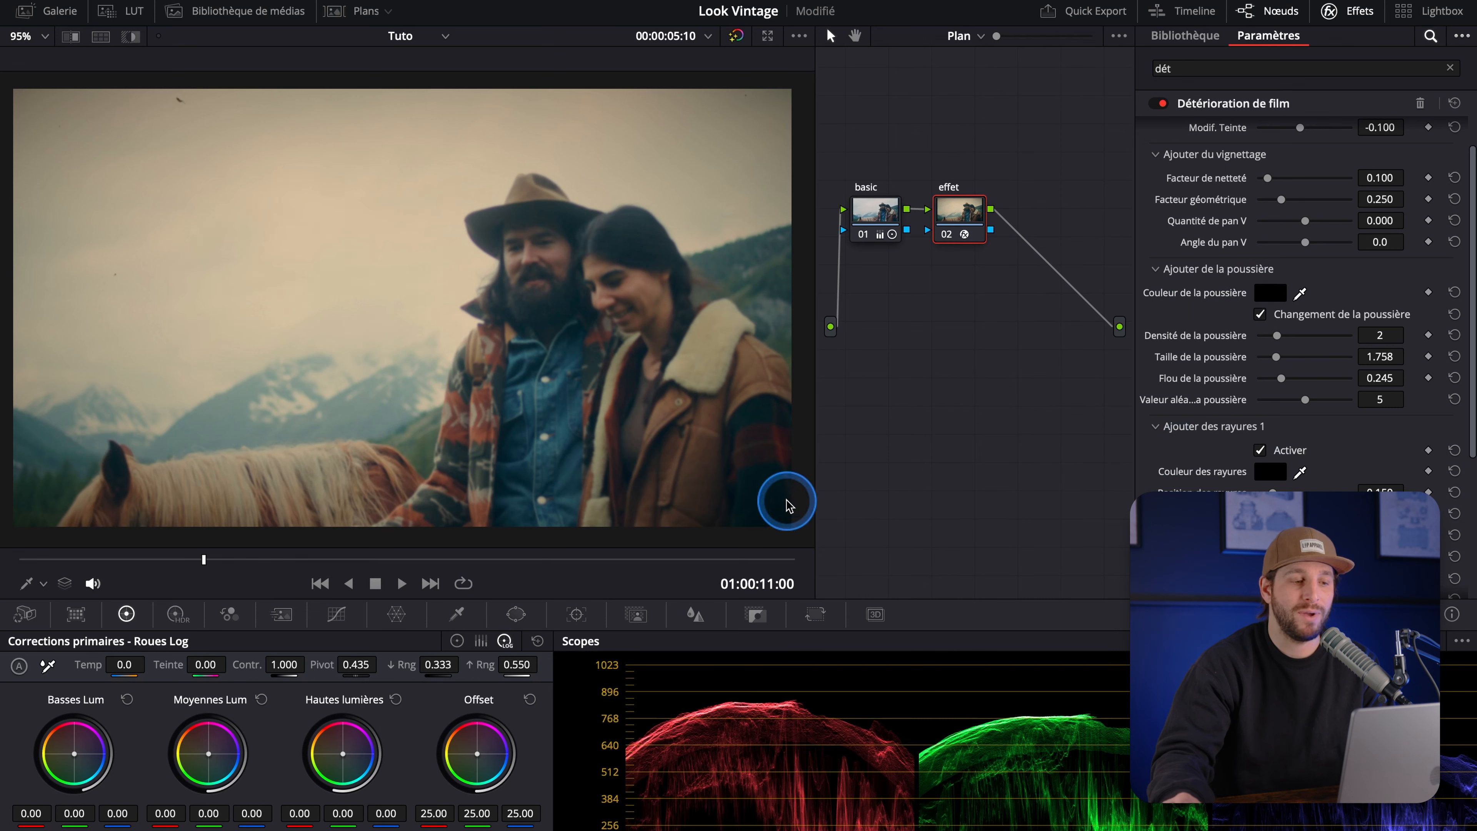
left_click_drag(203, 559, 211, 563)
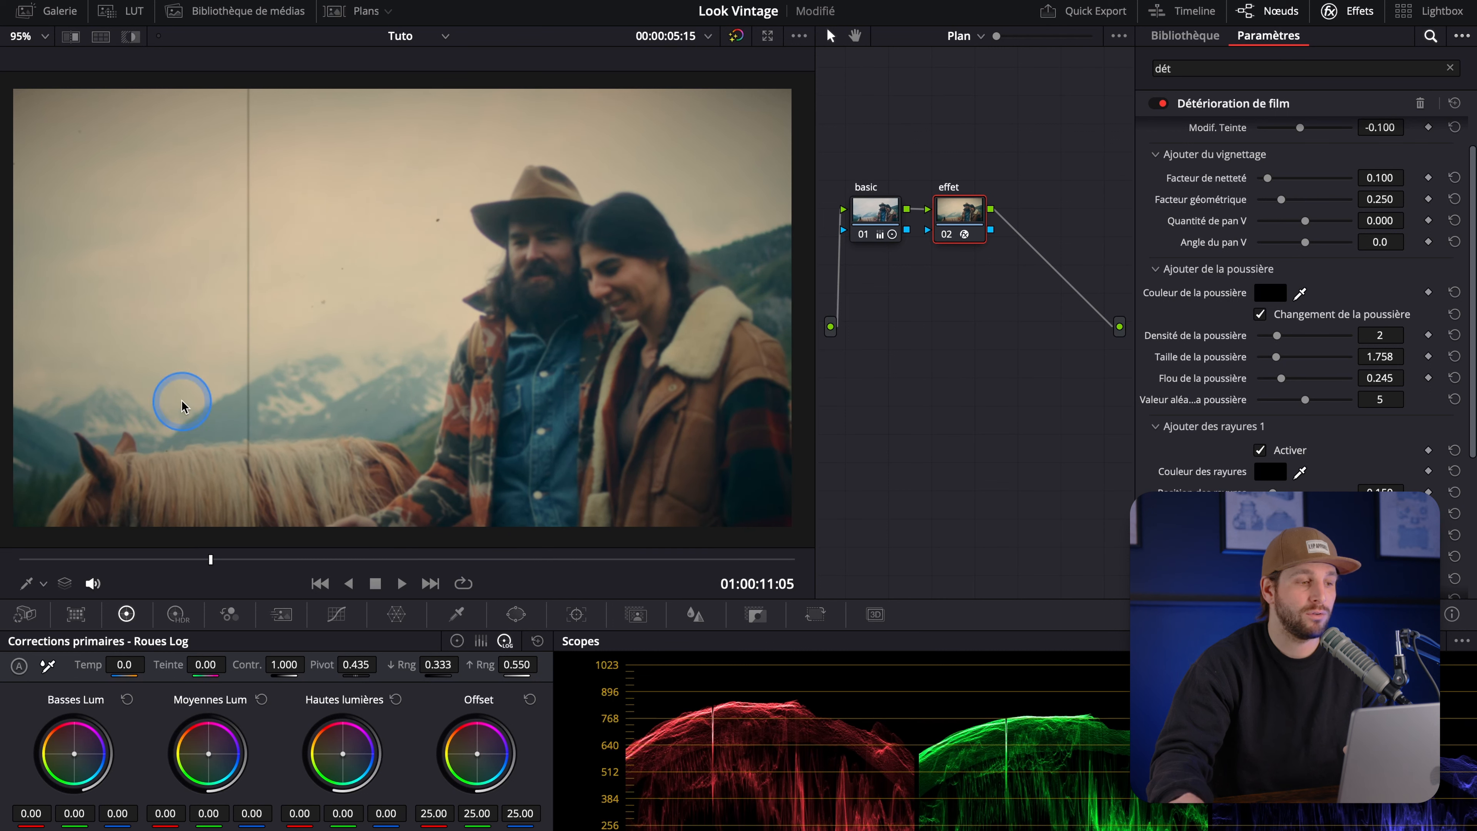
mouse_move(216, 561)
left_mouse_down()
mouse_move(245, 555)
mouse_move(225, 557)
left_mouse_up()
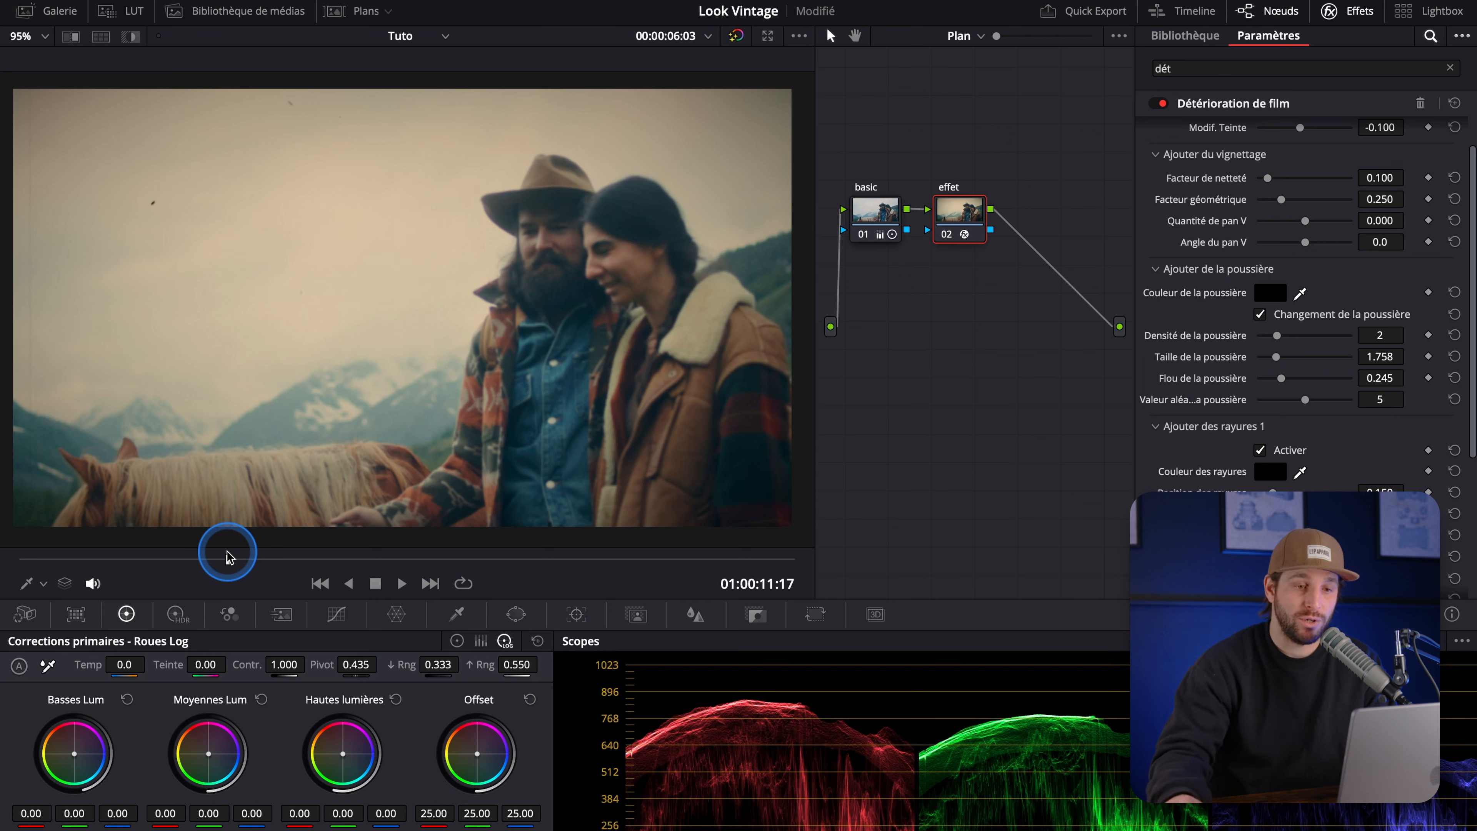
Examine the film effect's dust and scratch settings, including Rayures en mouvement, and scrub to 01:00:14:03 to view the scratches
left_click(1250, 300)
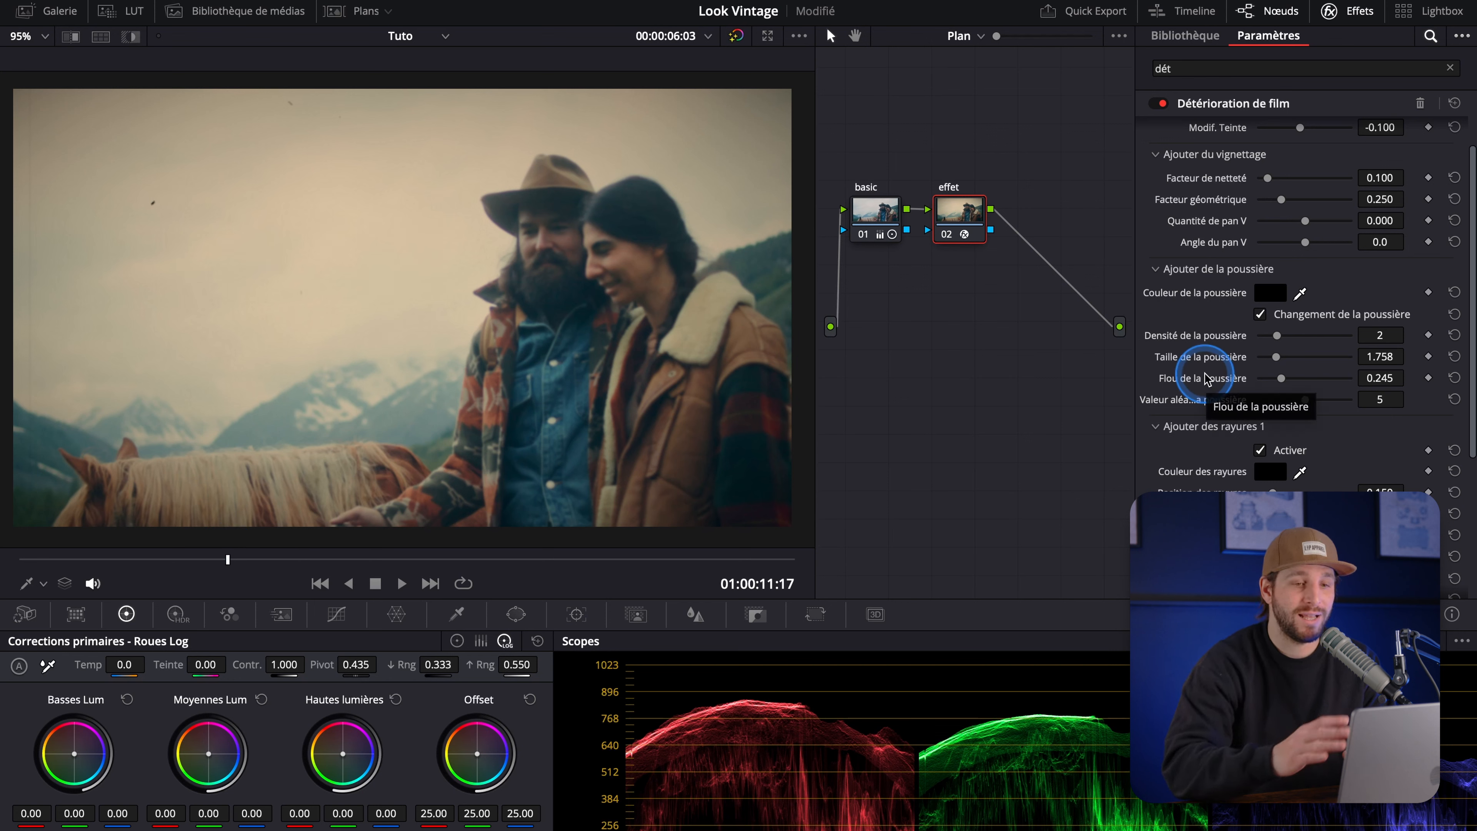
scroll(1205, 372, "down", 2)
scroll(1205, 374, "down", 5)
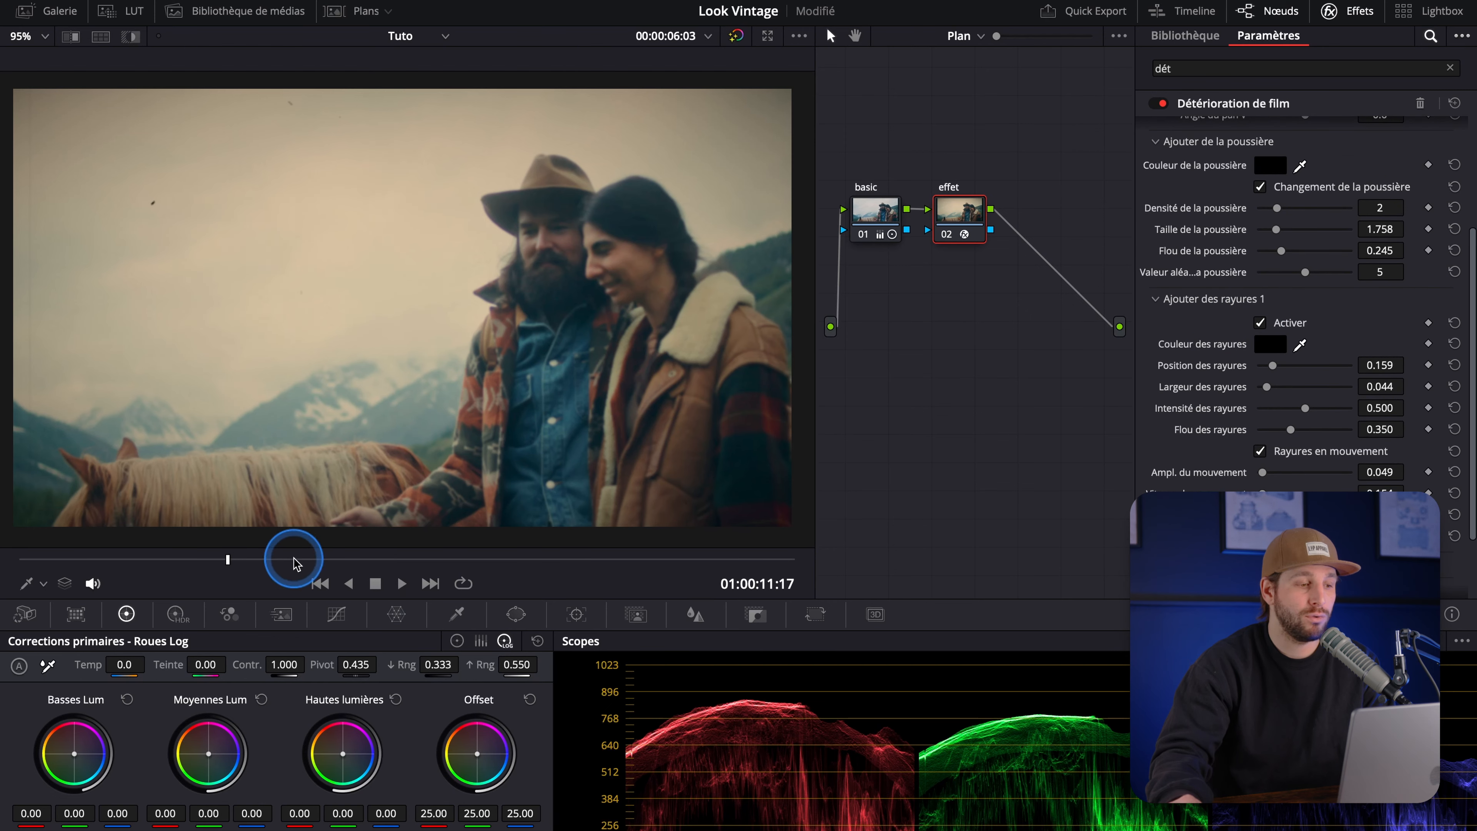
left_click_drag(295, 560, 310, 559)
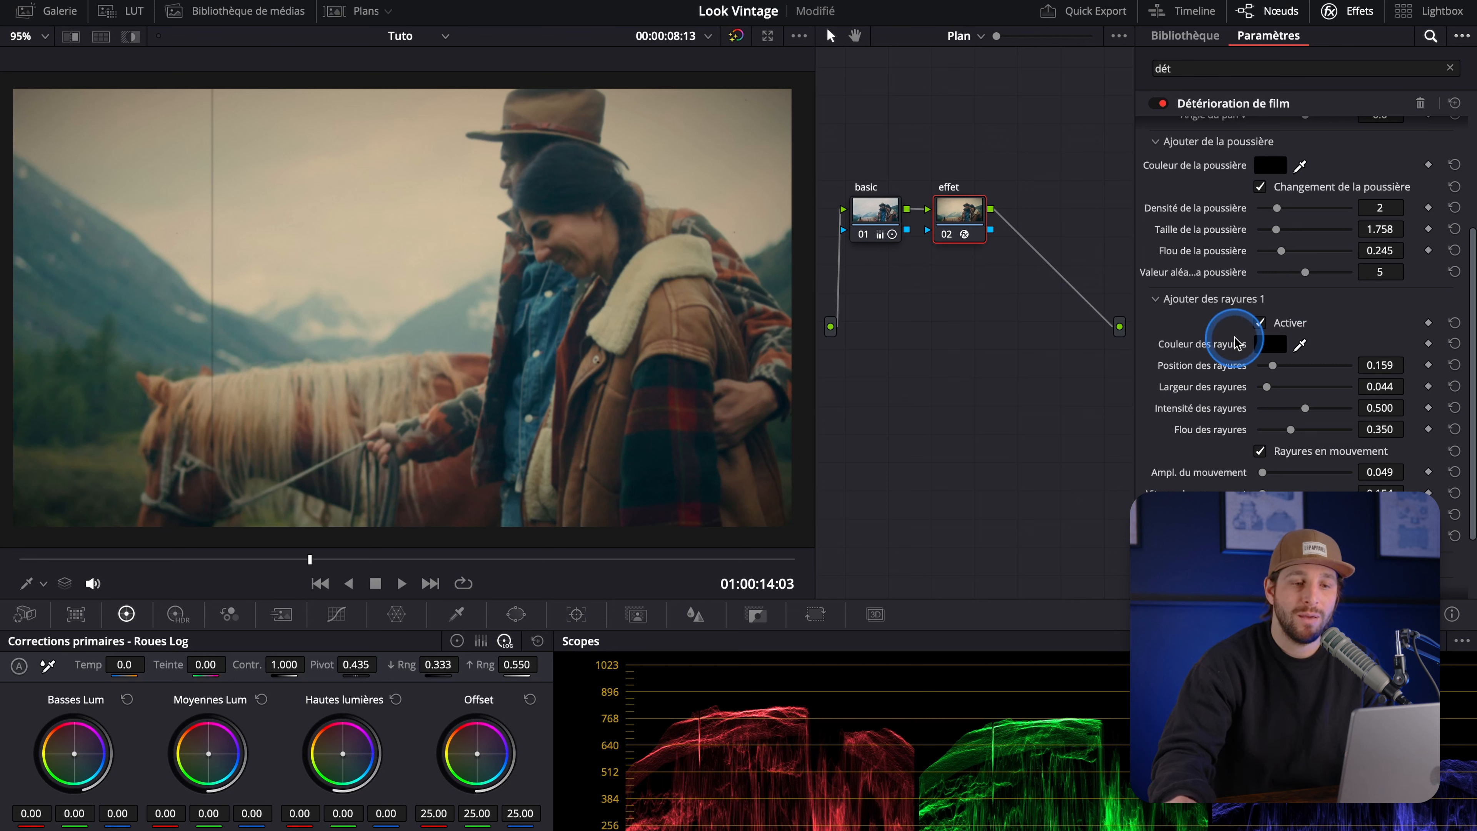
scroll(1245, 489, "down", 2)
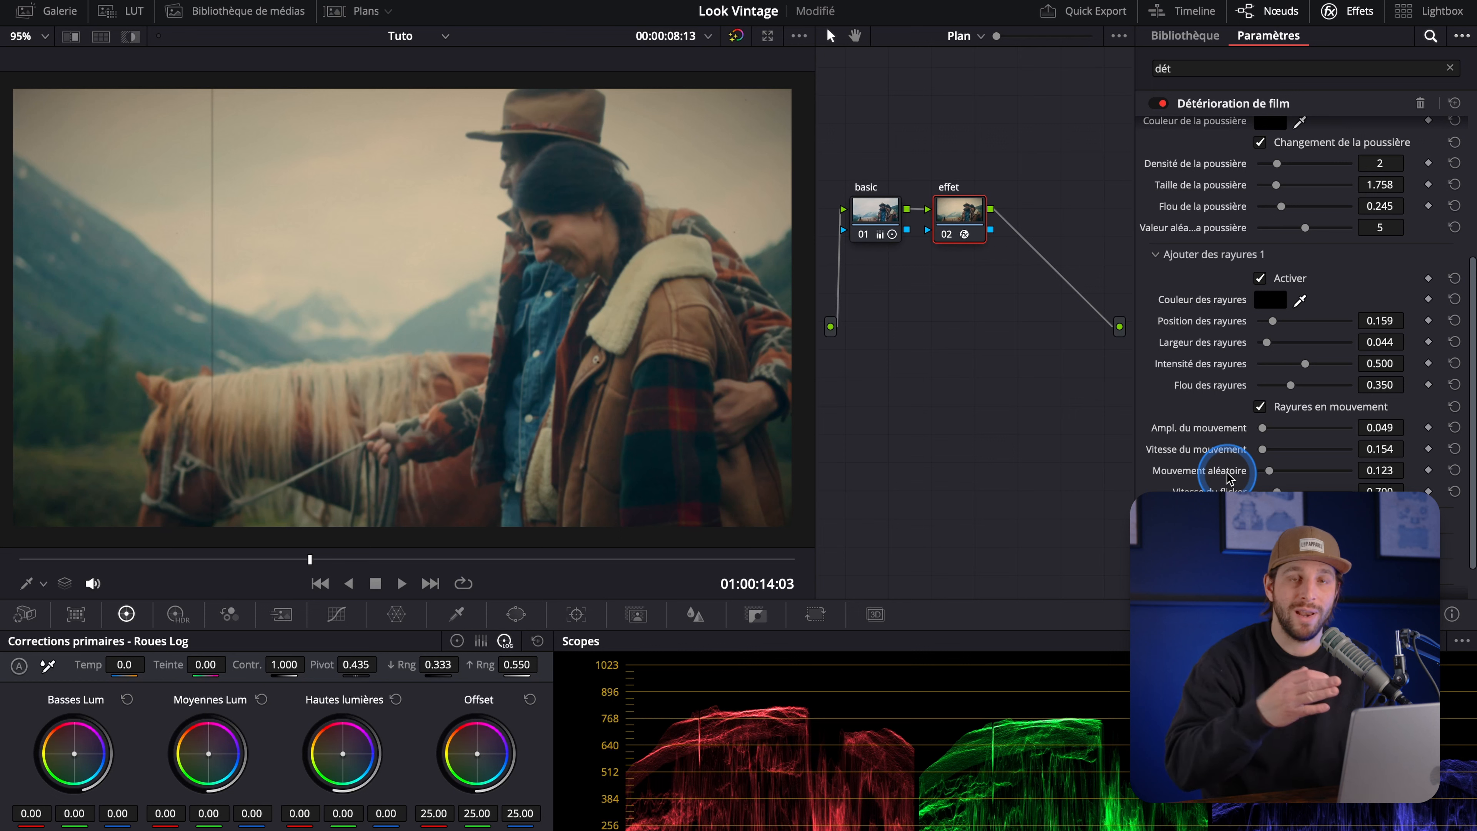
scroll(1215, 406, "up", 10)
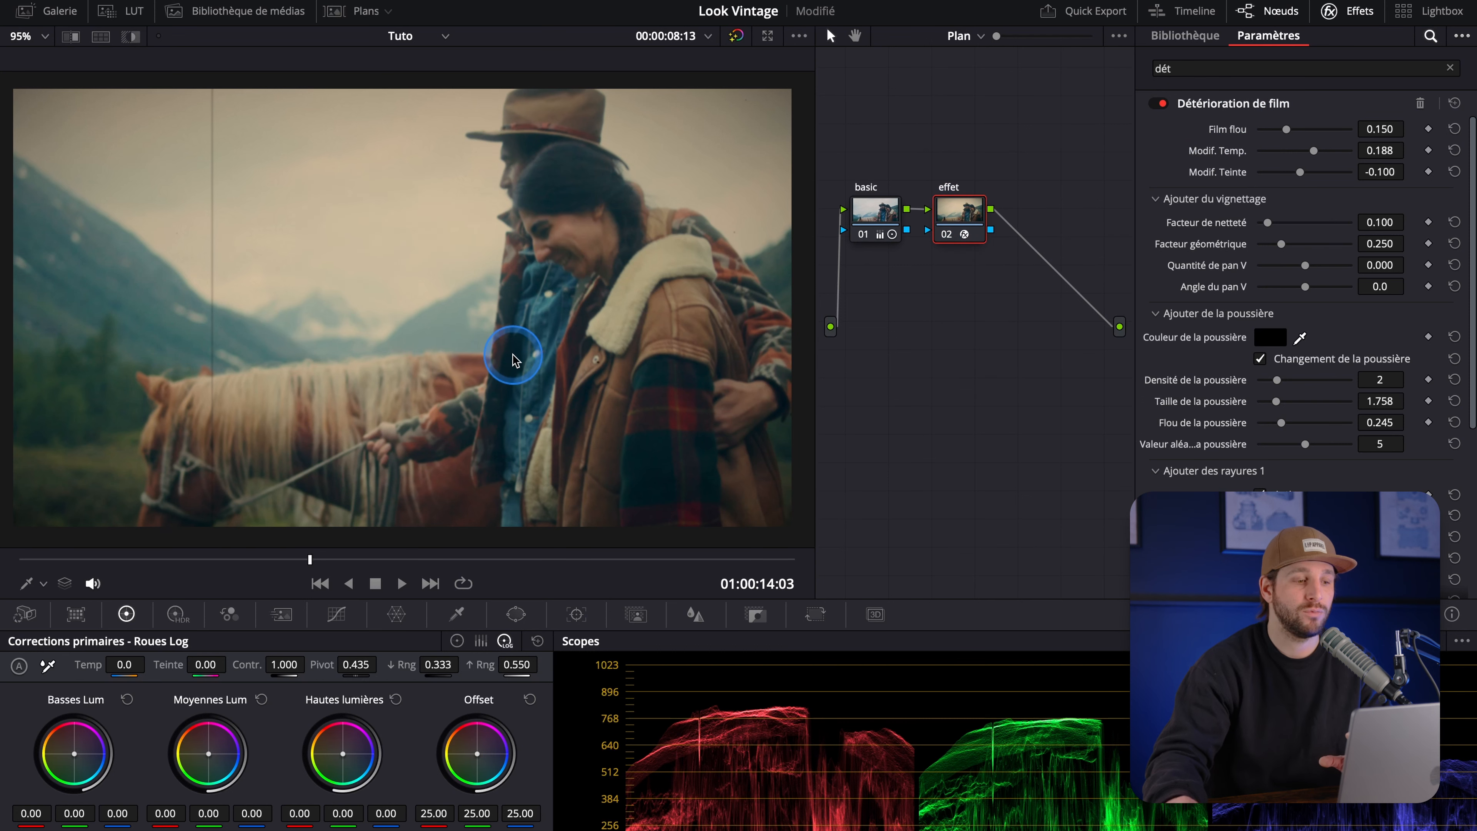
Return the playhead to 01:00:10:06, add a serial node after the effet node and label it grain
left_click_drag(261, 560, 179, 560)
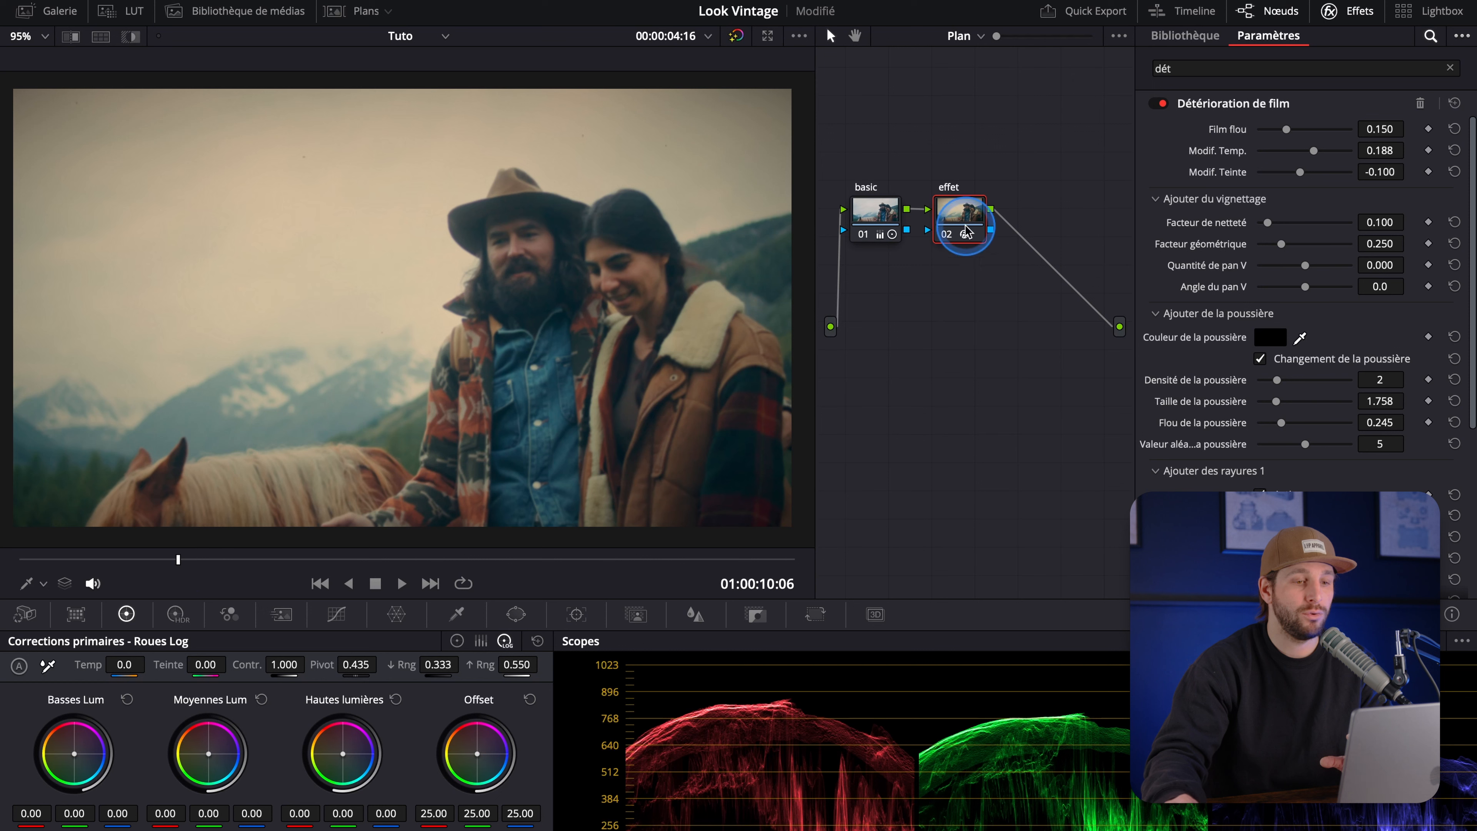
key("alt+s")
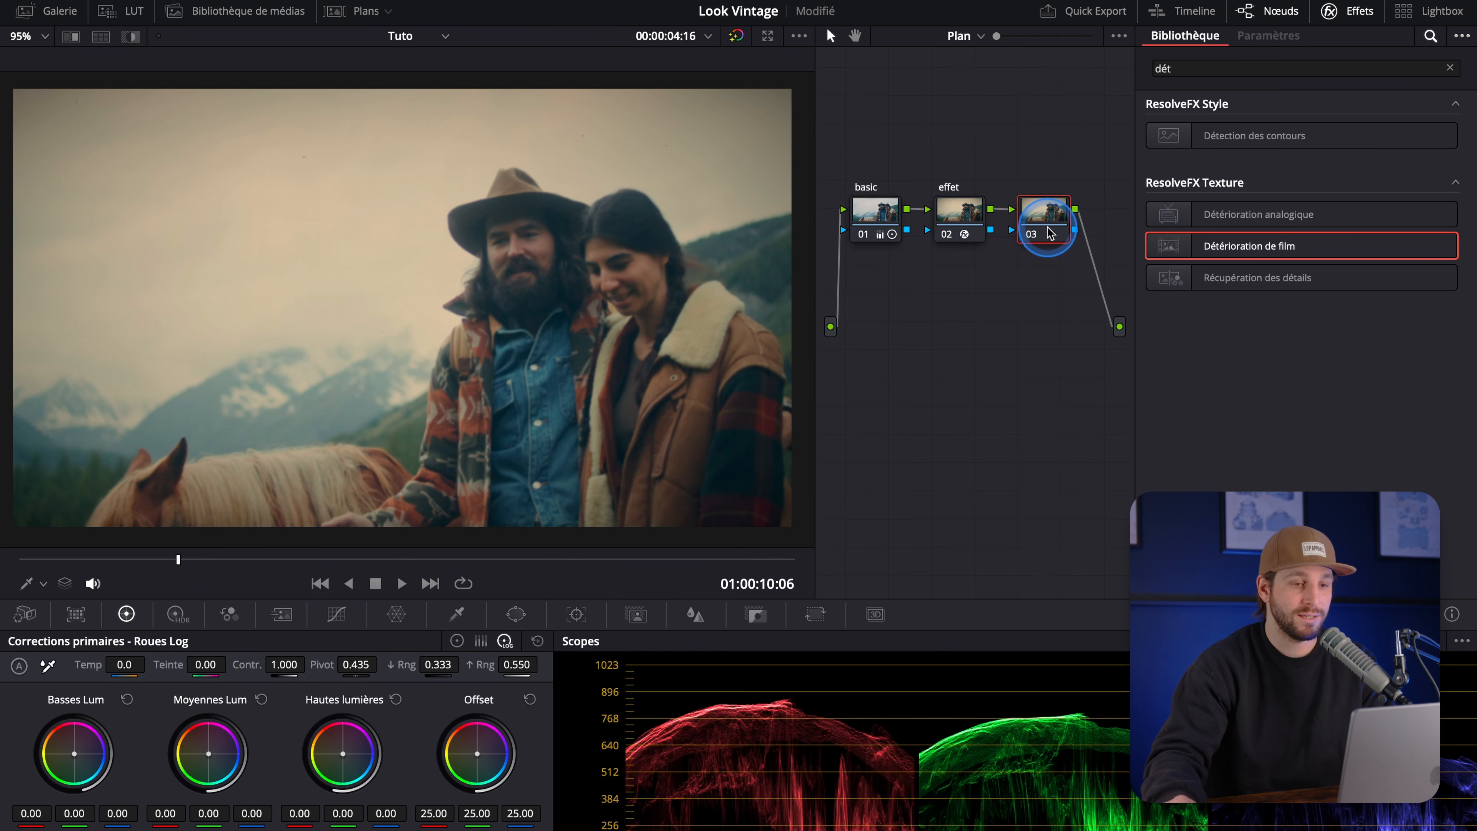
right_click(1048, 219)
left_click(1079, 236)
type("gr")
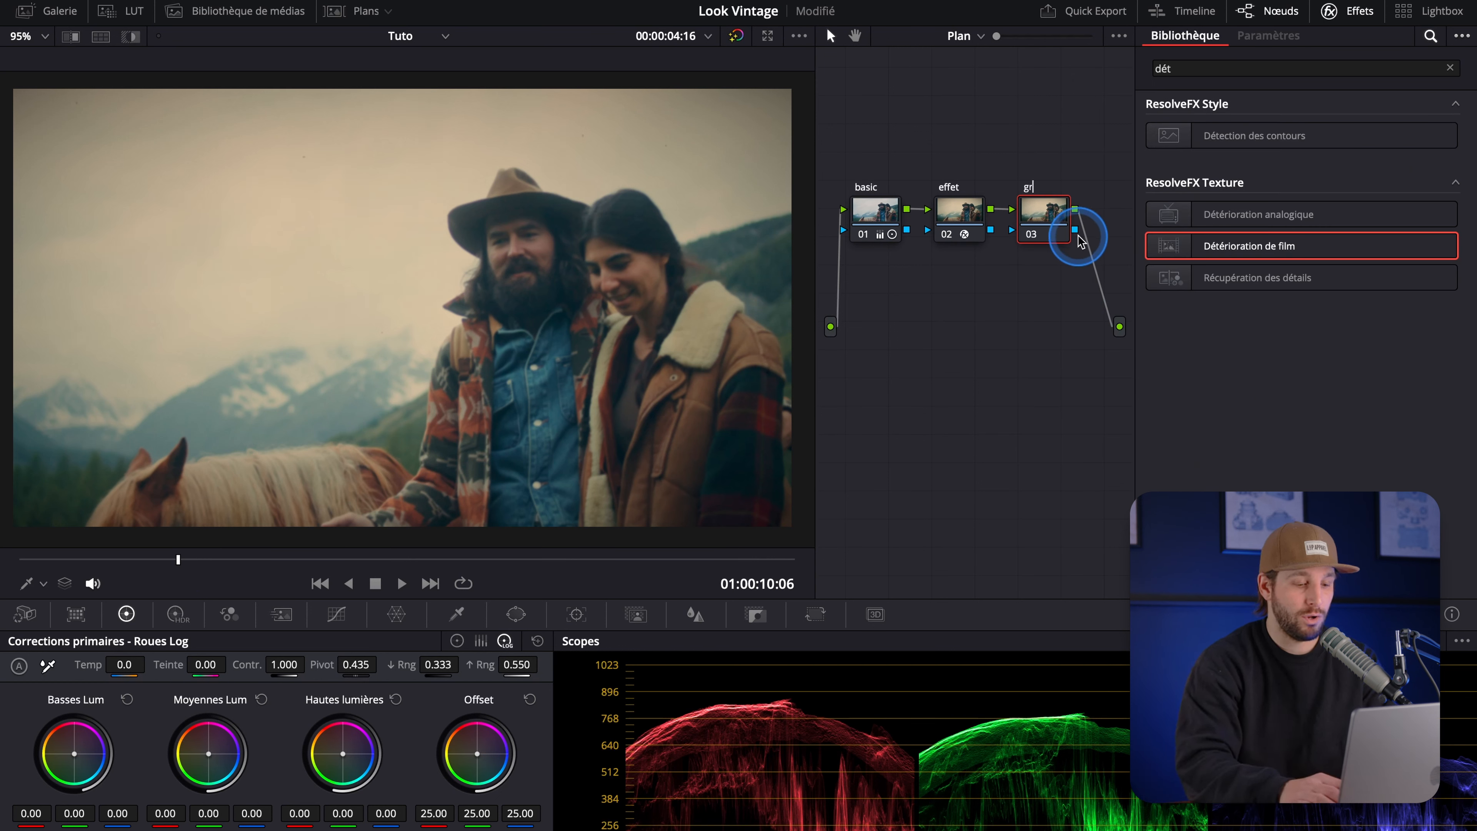
type("ain")
key("Return")
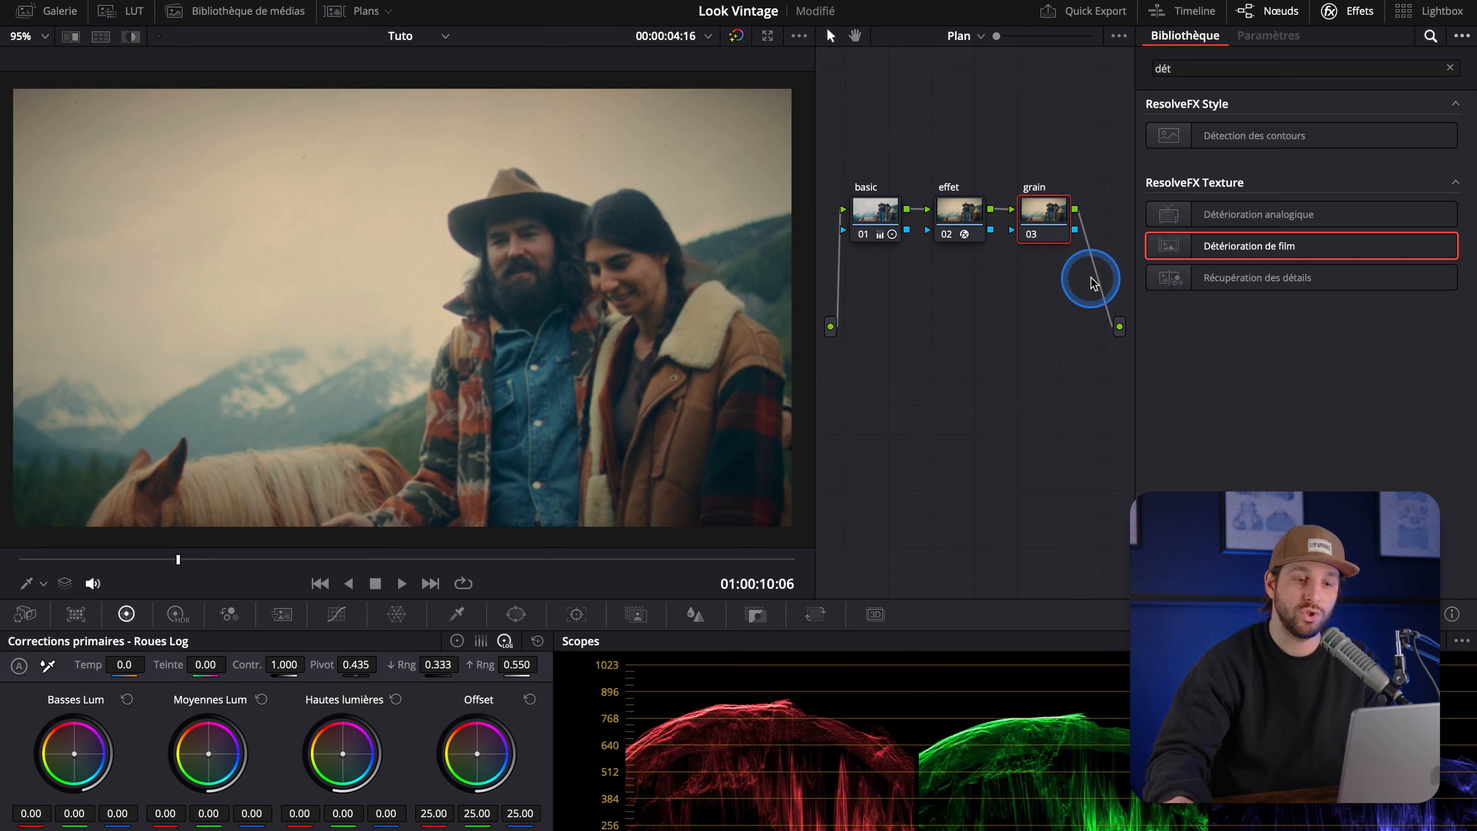
Search the effects library for grain and apply the Grain effect to the grain node
left_click(1437, 70)
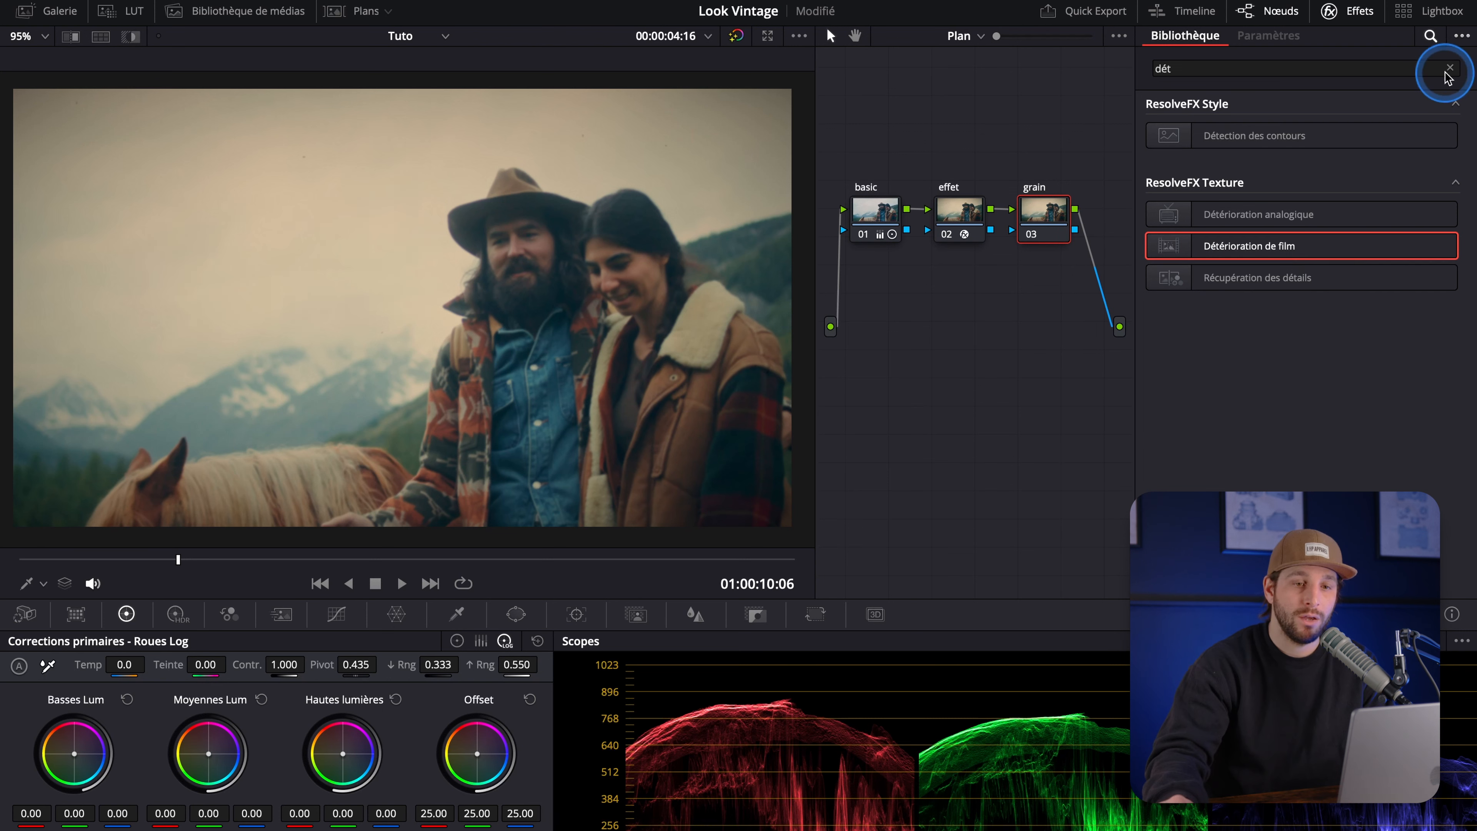
left_click(1372, 68)
type("gr")
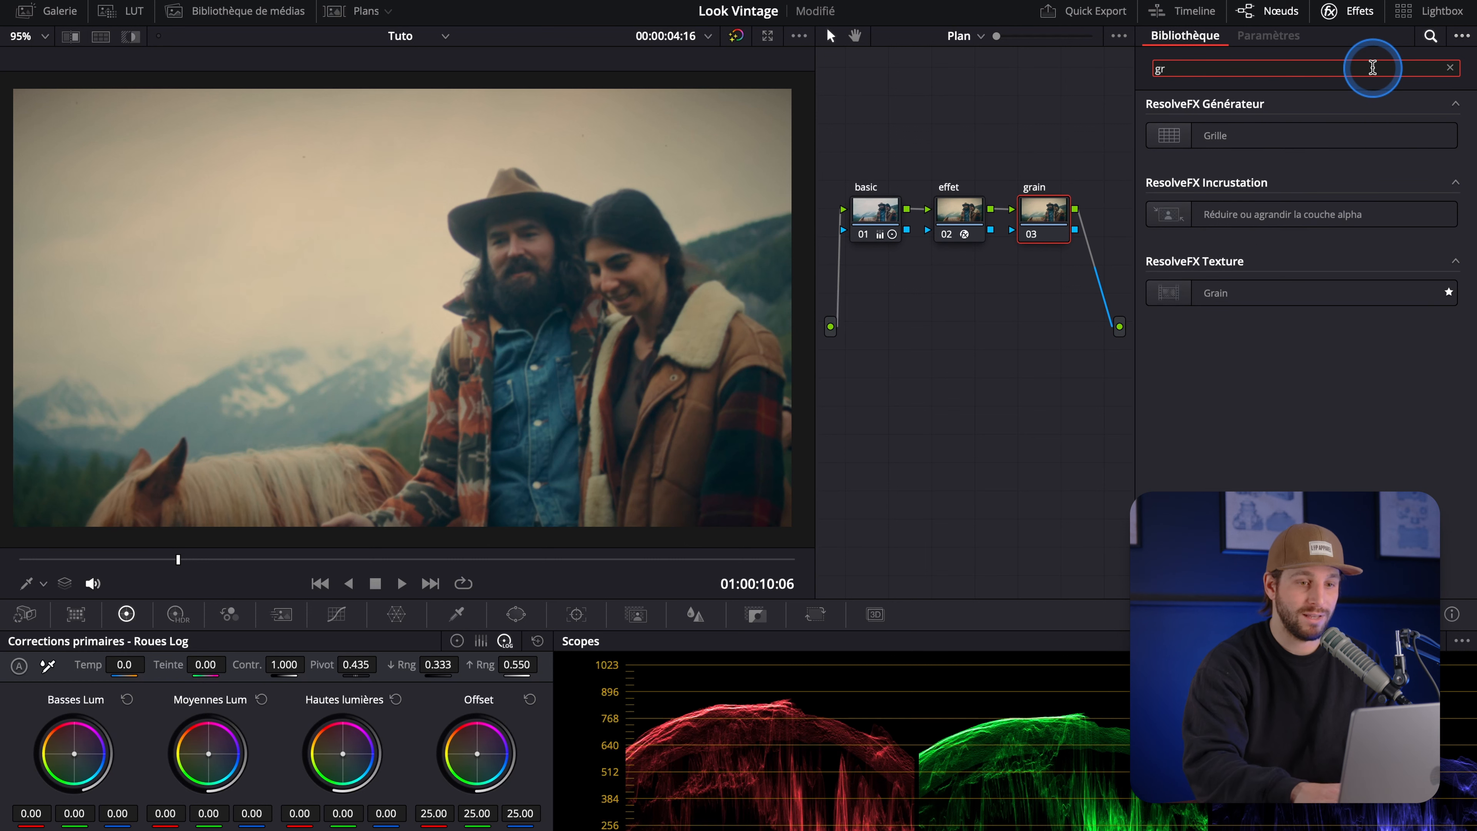
type("ain")
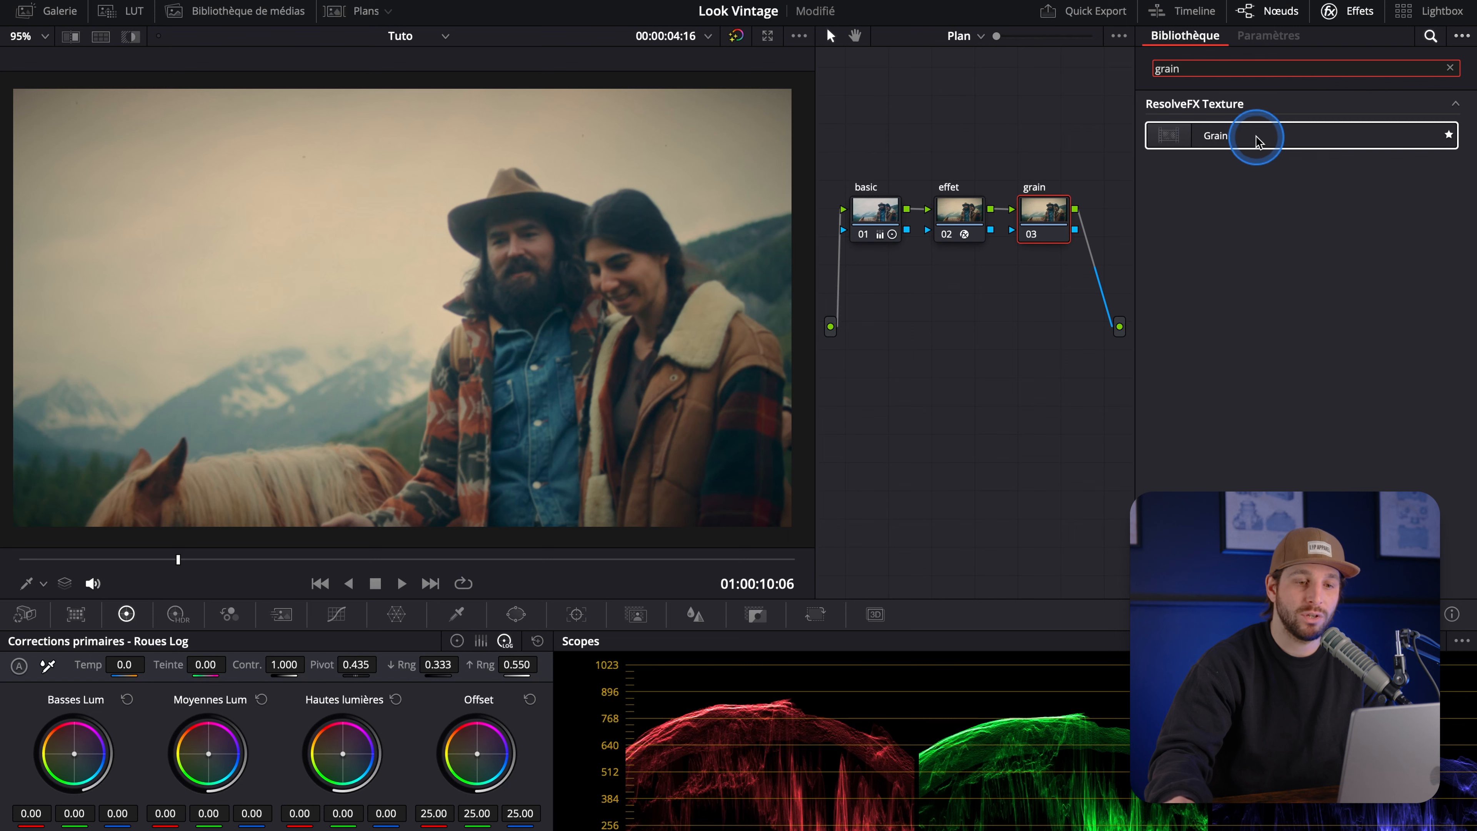
left_click_drag(1256, 140, 1042, 216)
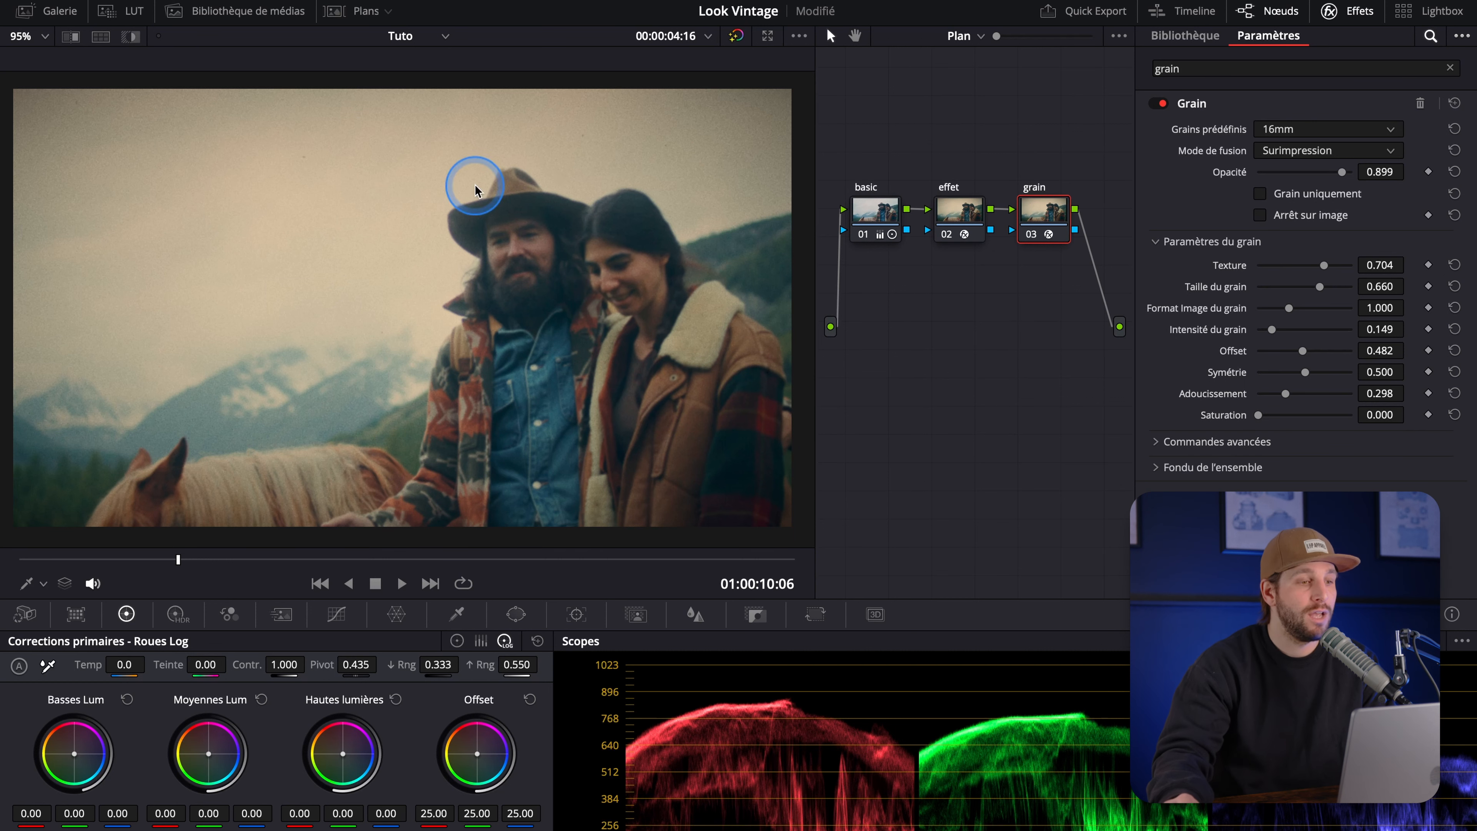
Play the clip from near its beginning to review the grain, and switch to the Edit page
scroll(472, 239, "down", 1)
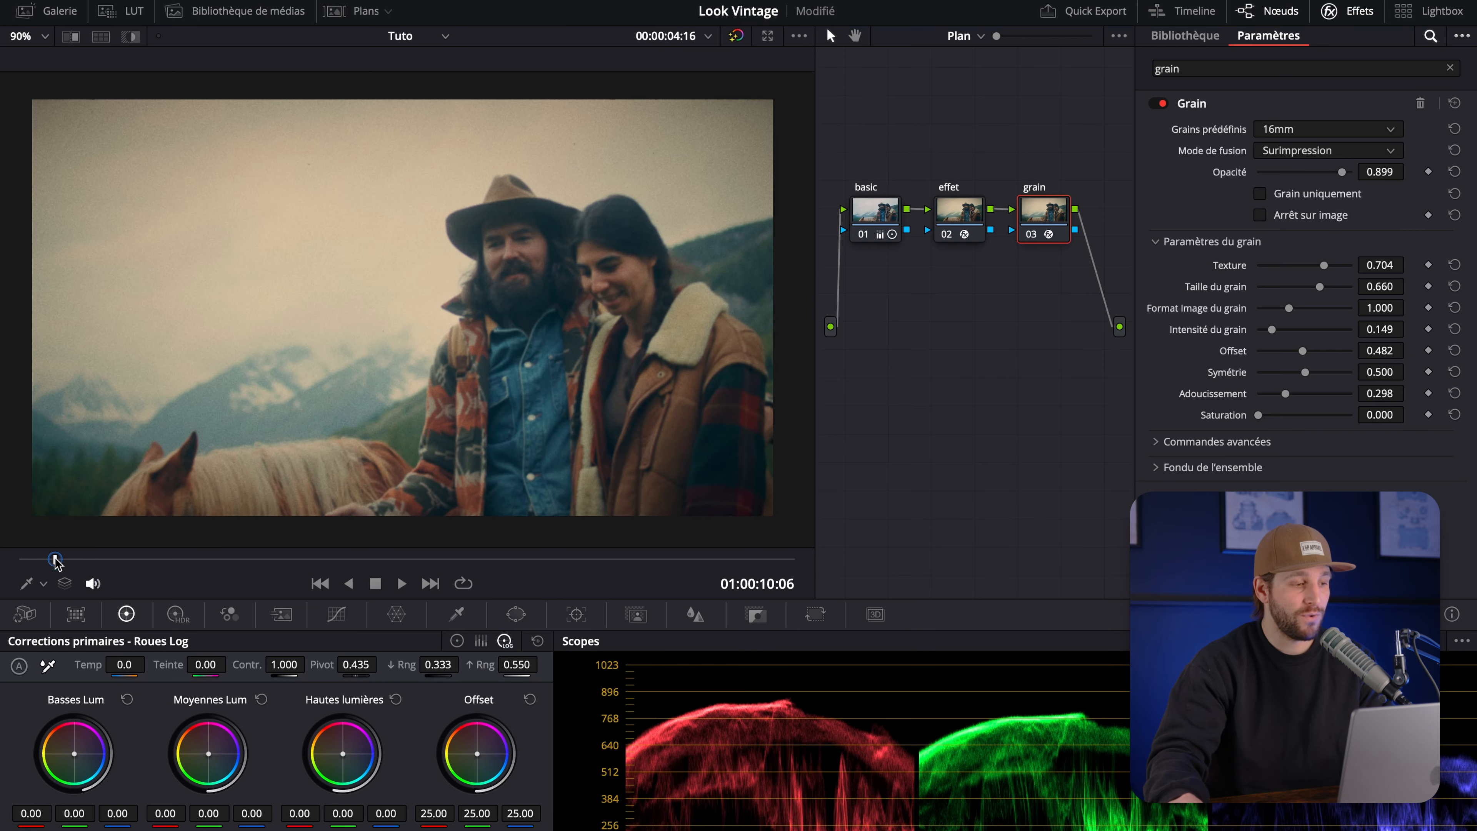
left_click_drag(59, 560, 35, 562)
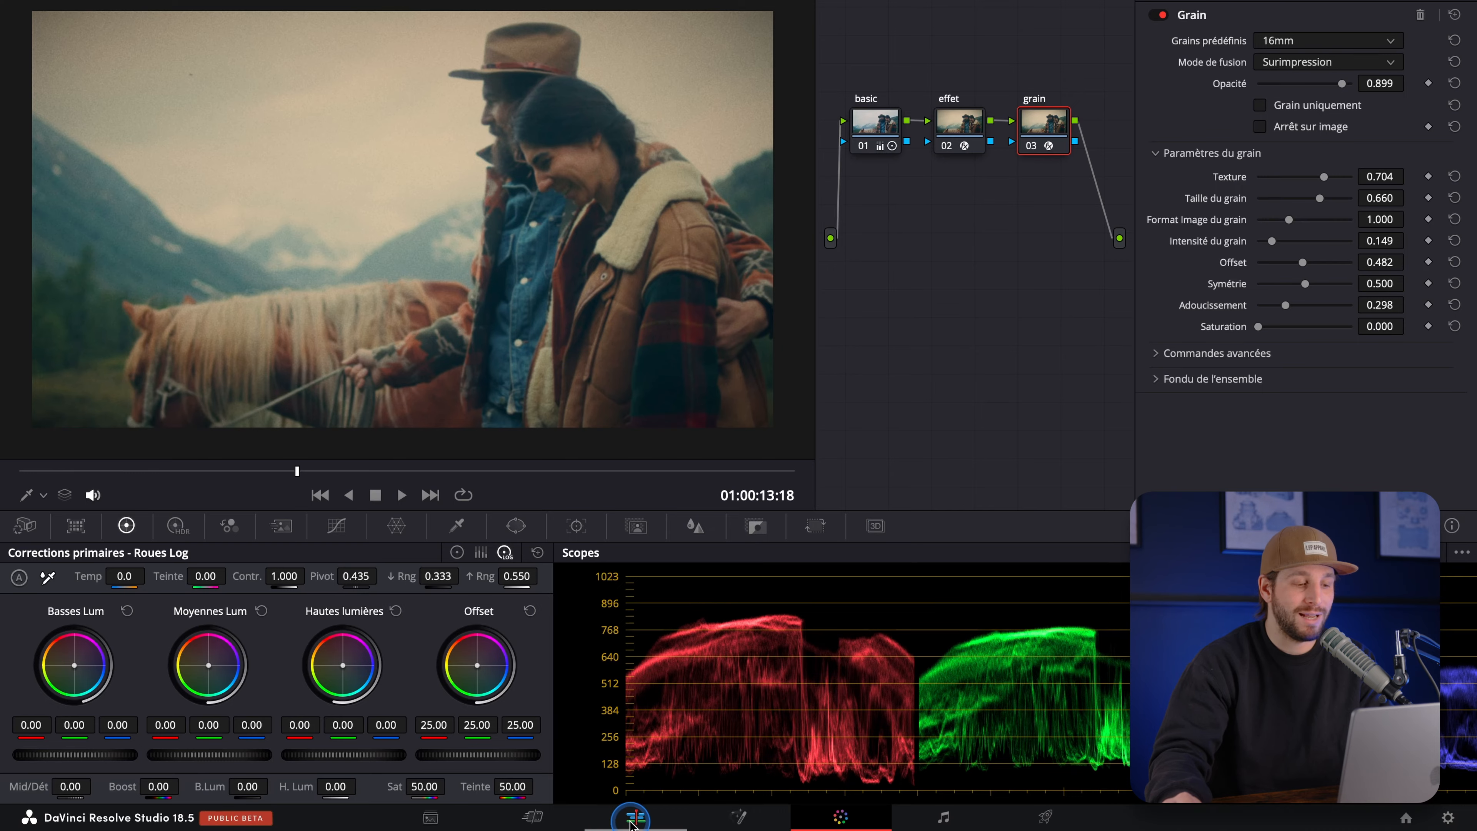
left_click(634, 819)
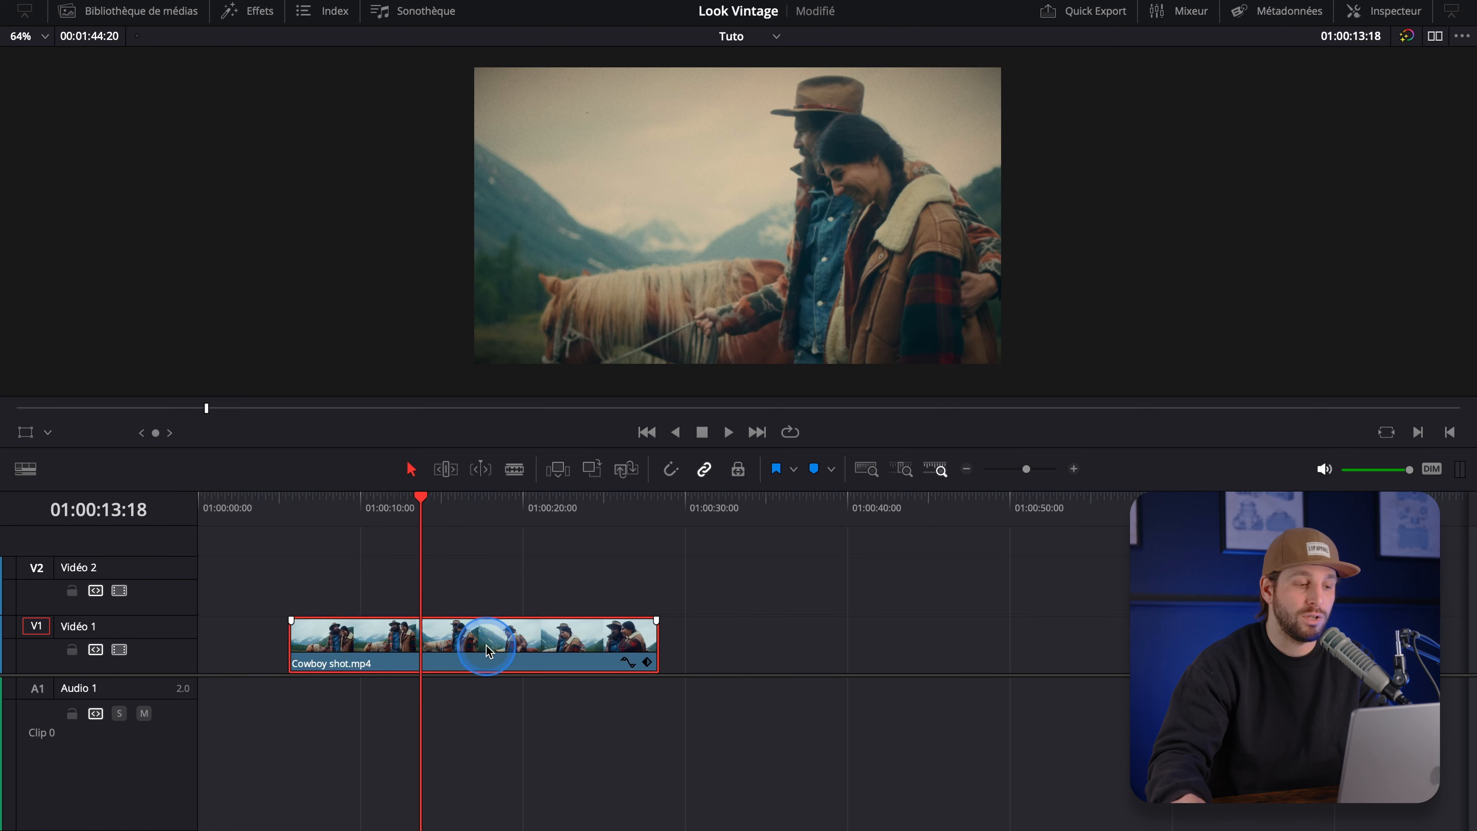
Try cropping the Cowboy shot.mp4 clip with Gauche 337.100 and Droite 395.700, and reset the Rognage settings
left_click(1369, 92)
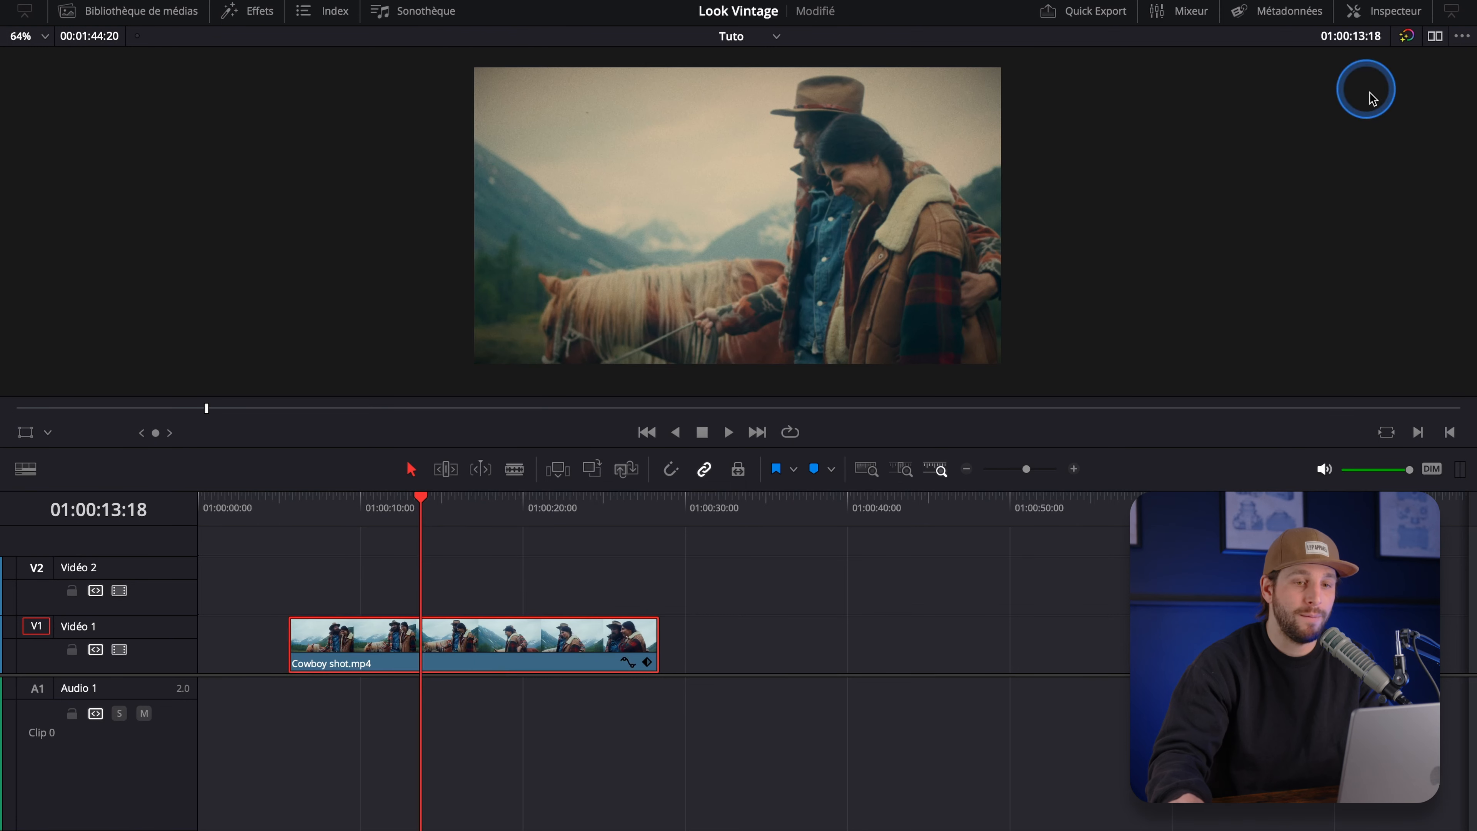
left_click(1390, 11)
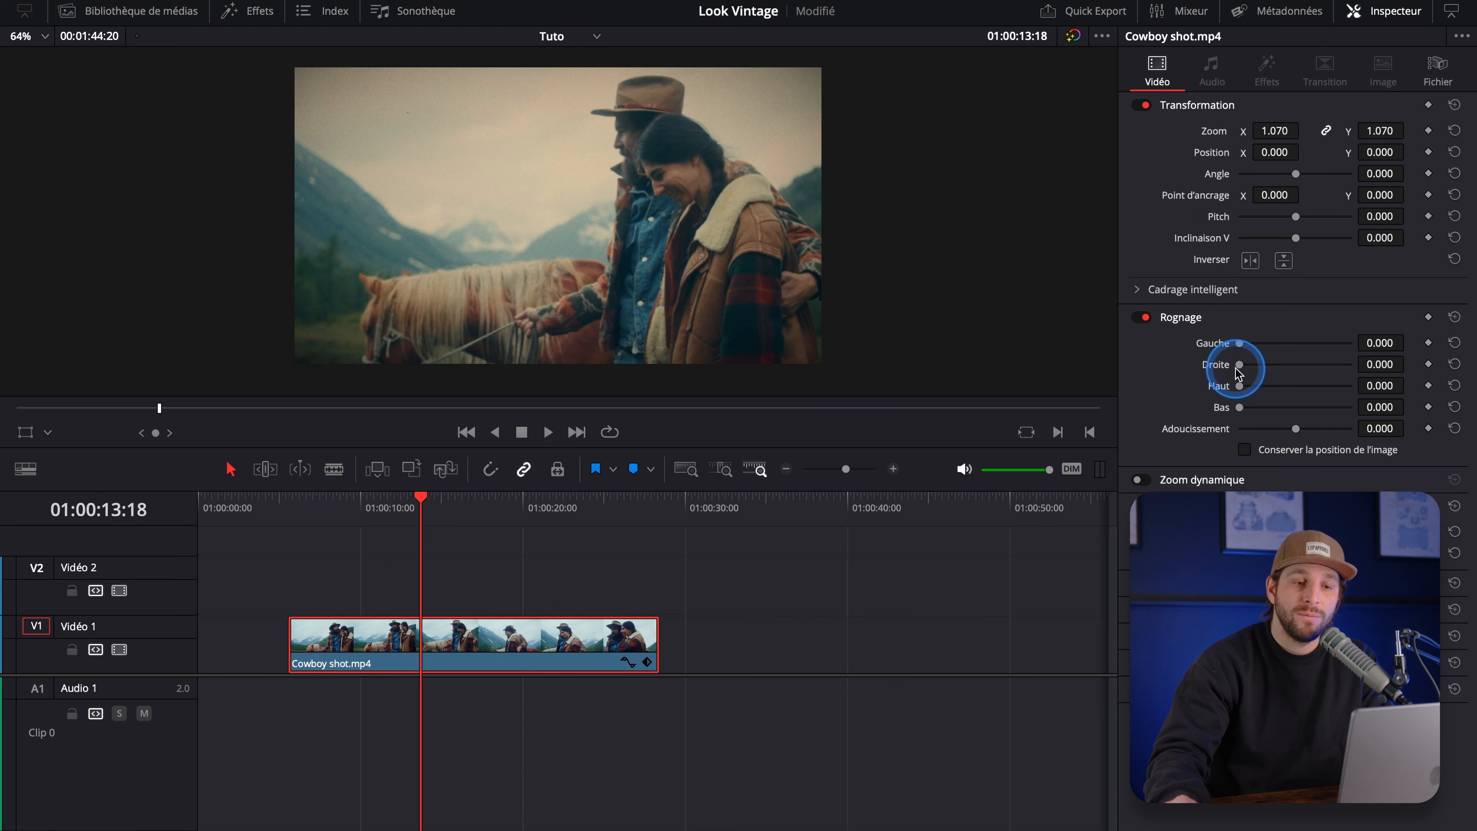
mouse_move(1244, 367)
left_mouse_down()
mouse_move(1261, 366)
mouse_move(1258, 343)
left_mouse_up()
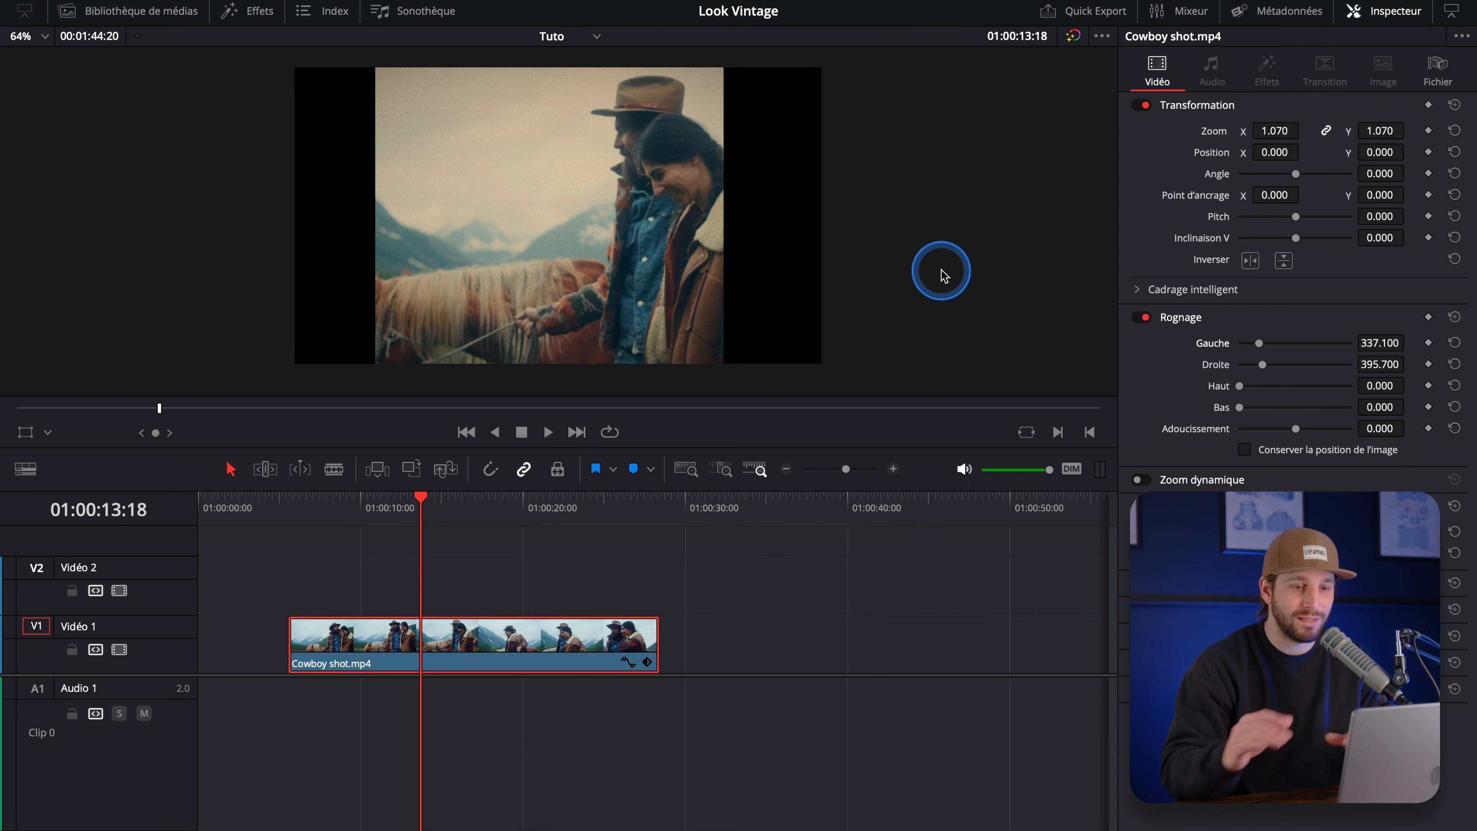
left_click(1454, 317)
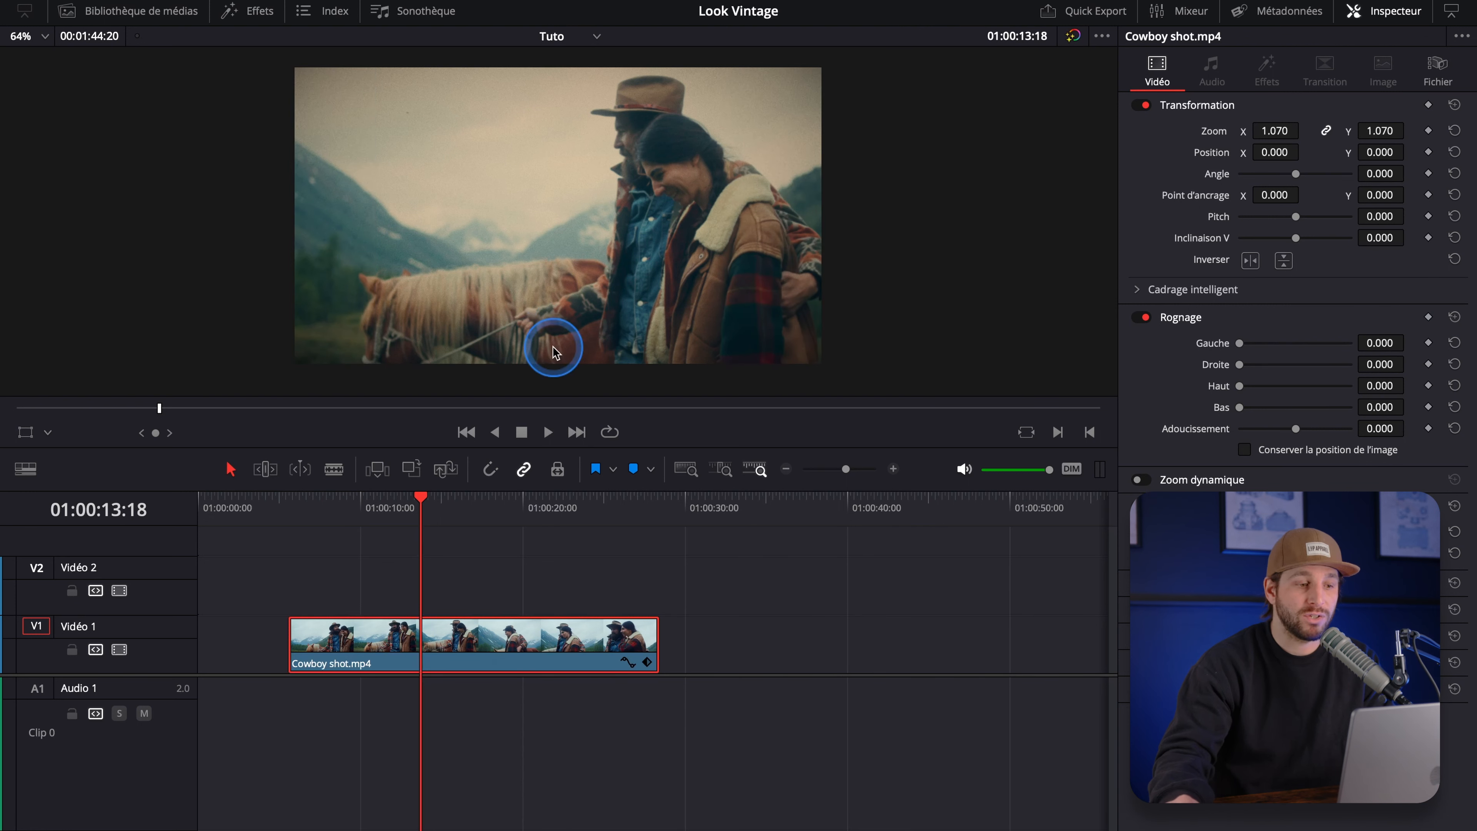
Apply a 1.33 blanking to the timeline for a vintage frame ratio
mouse_move(260, 3)
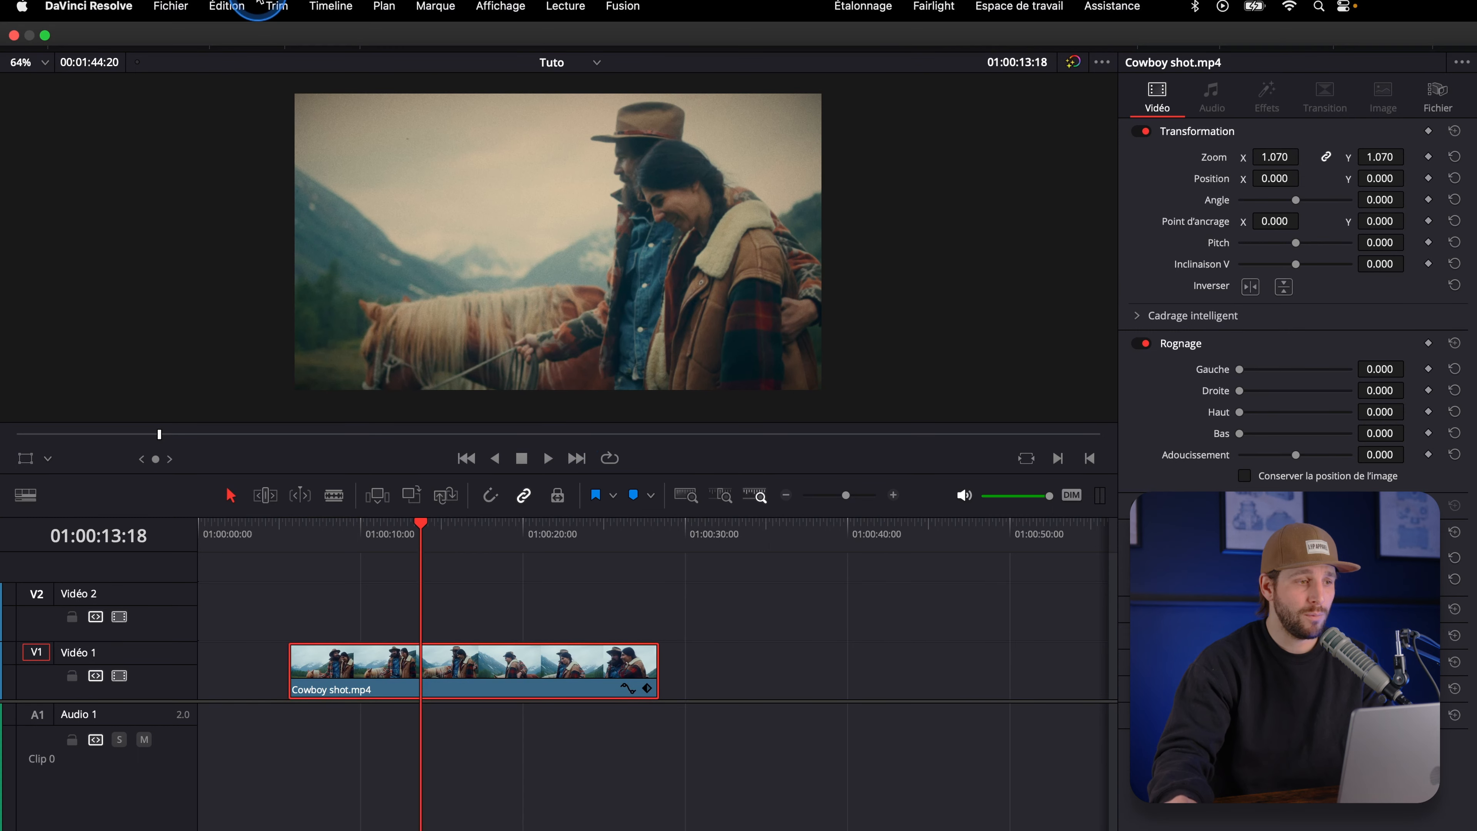
left_click(325, 10)
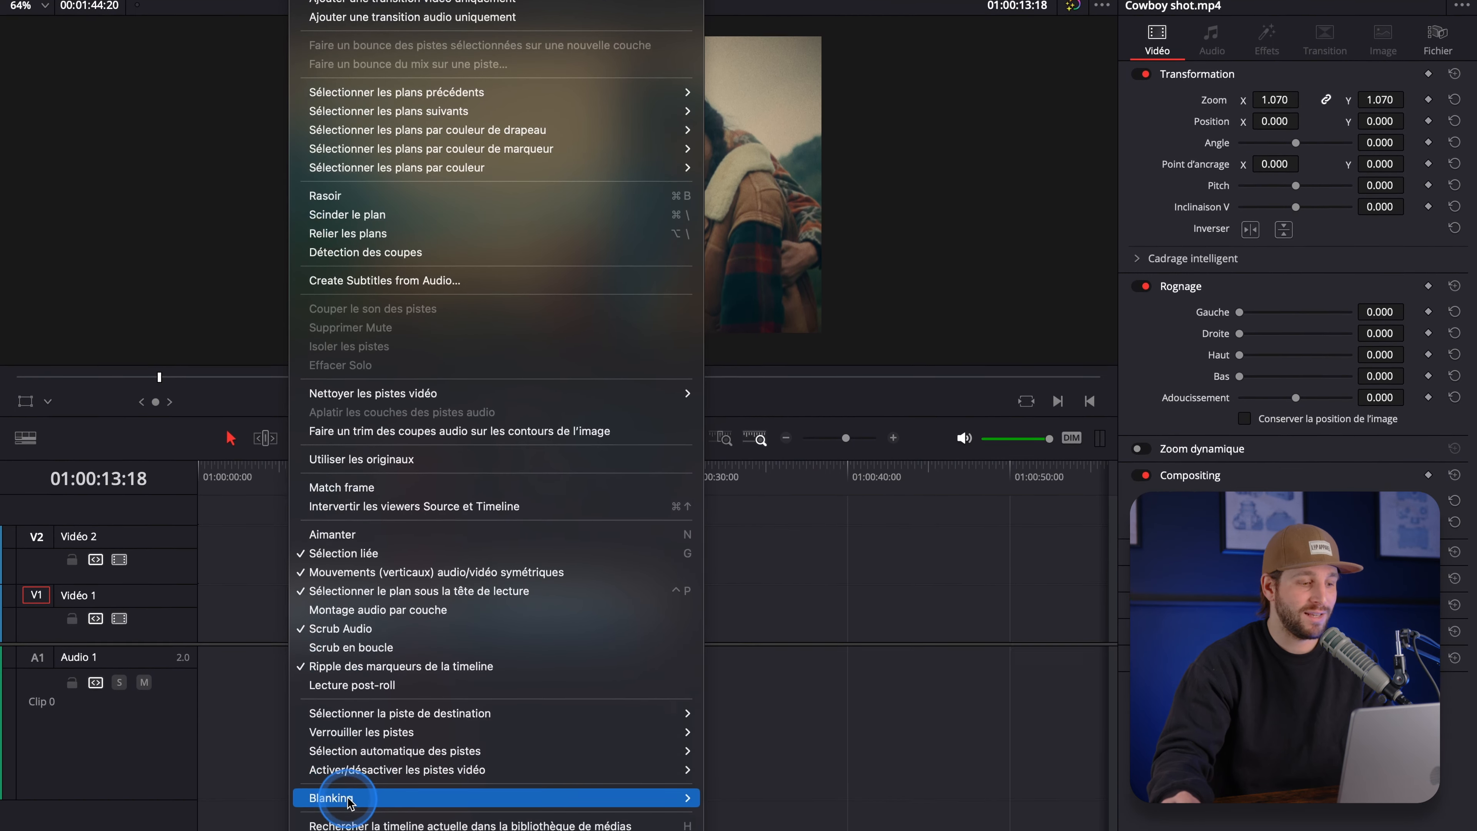
left_click(343, 766)
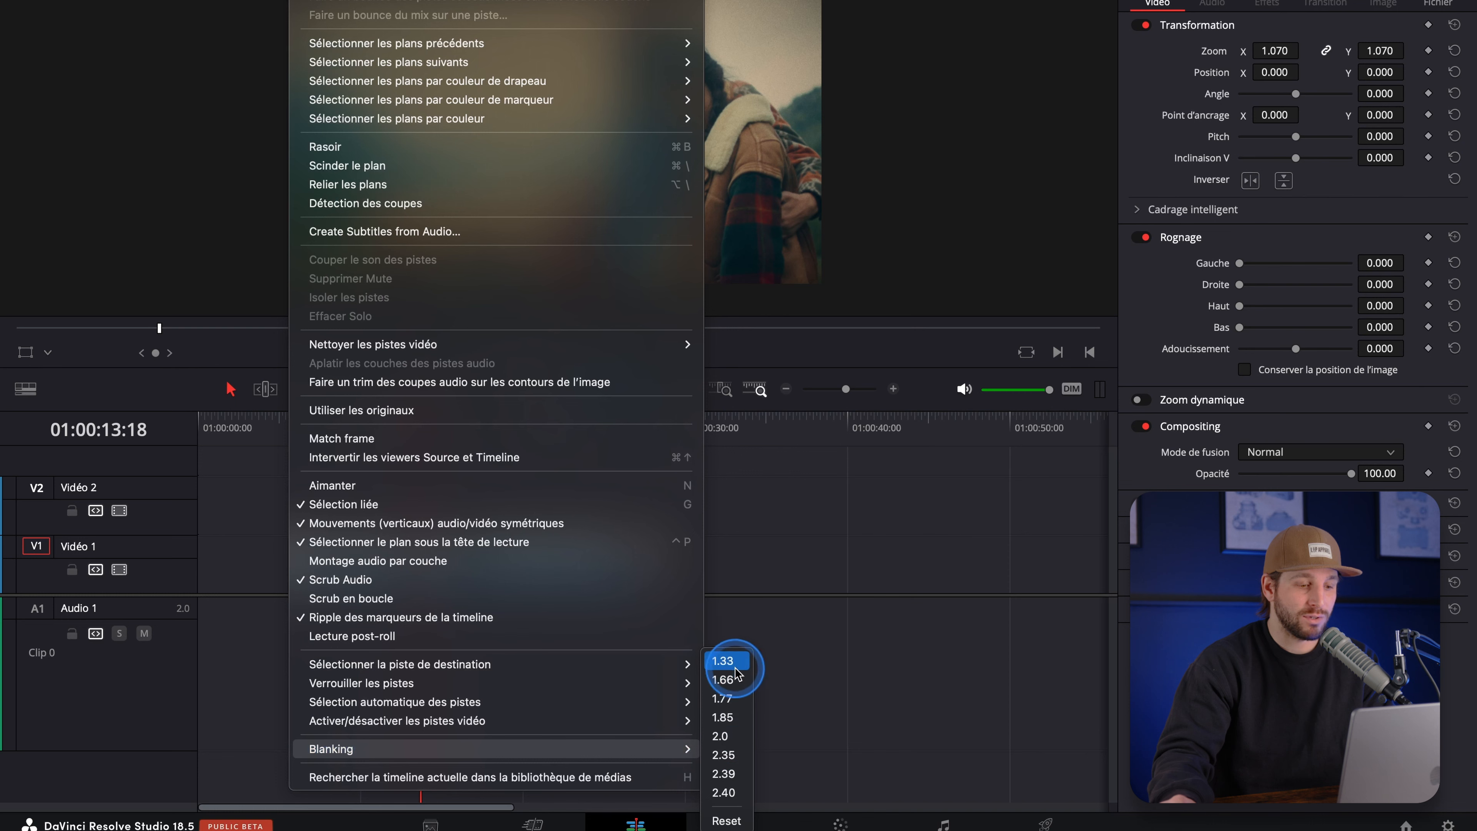
left_click(732, 667)
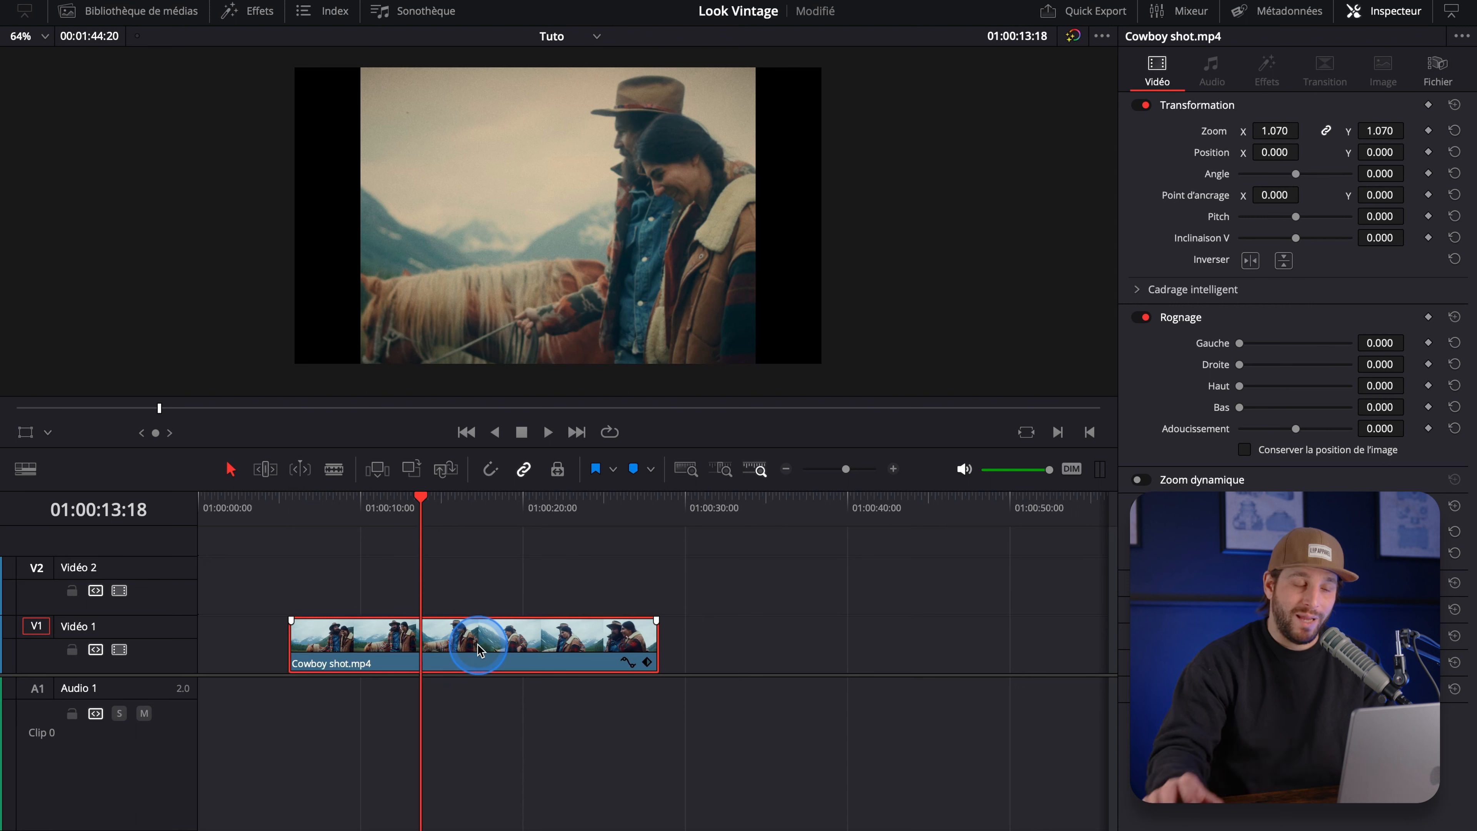
Bring up the clip commands for Cowboy shot.mp4 on the Vidéo 1 track
right_click(499, 649)
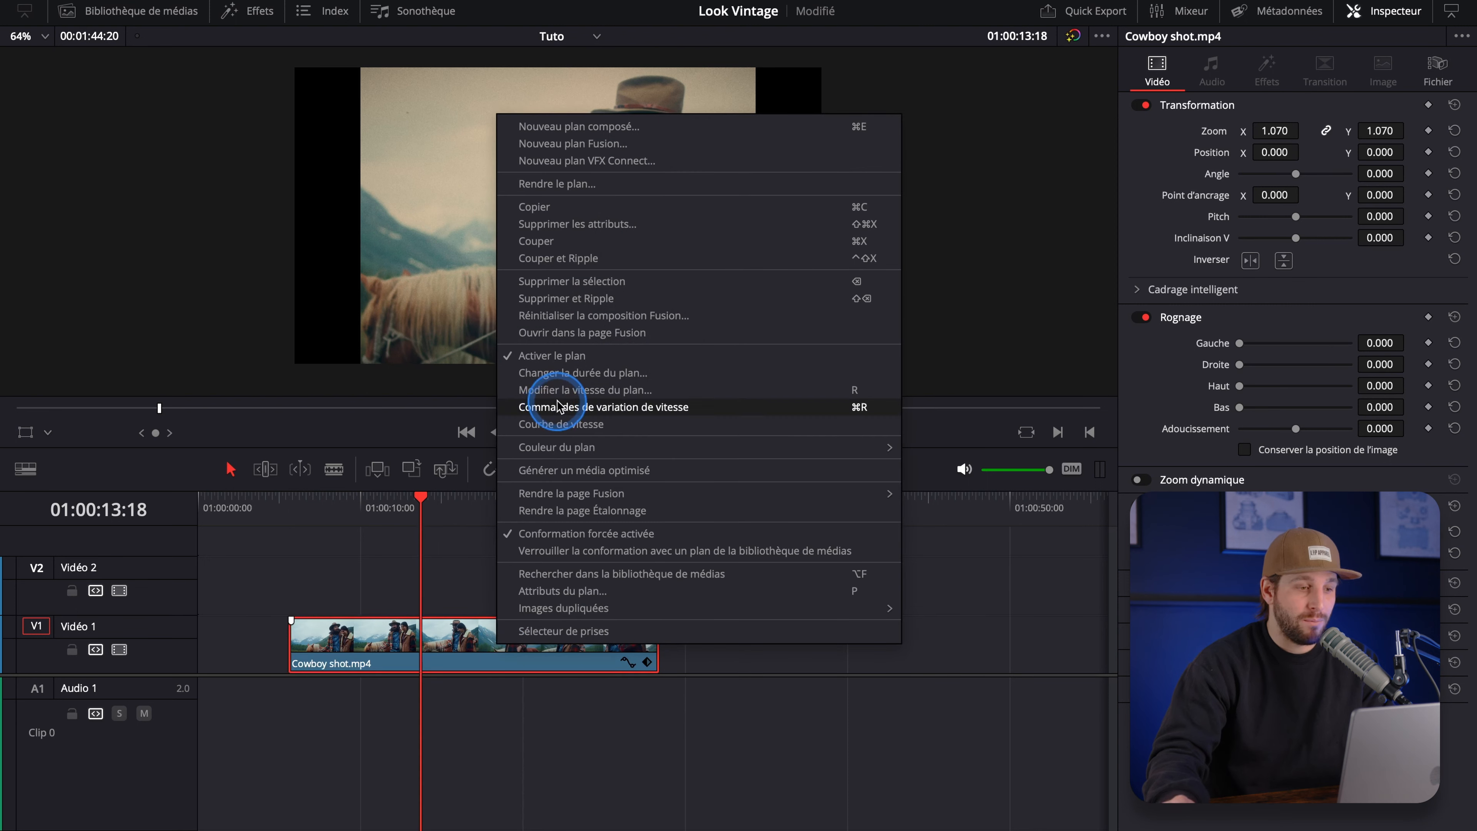